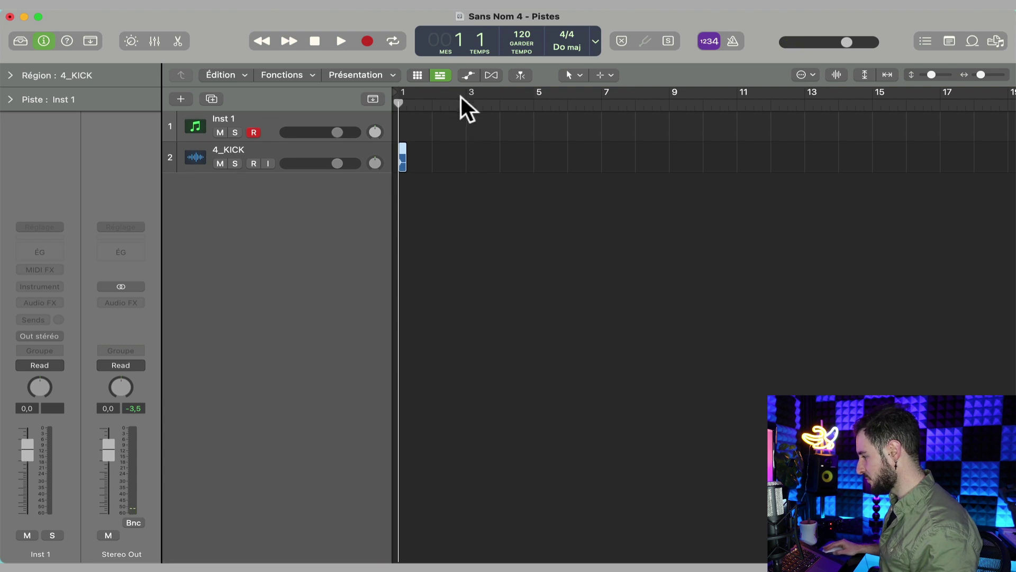
Turn on the cycle range, zoom to the kick region, and delete the empty Inst 1 track
left_click(443, 92)
left_click_drag(531, 94, 468, 97)
key("z")
key("super+Right")
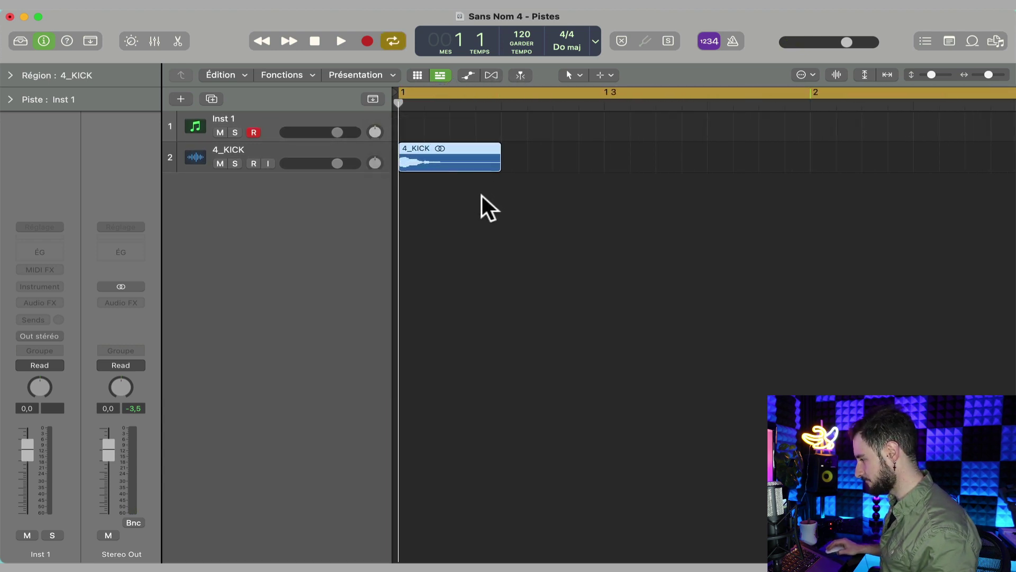
left_click(312, 115)
key("super+BackSpace")
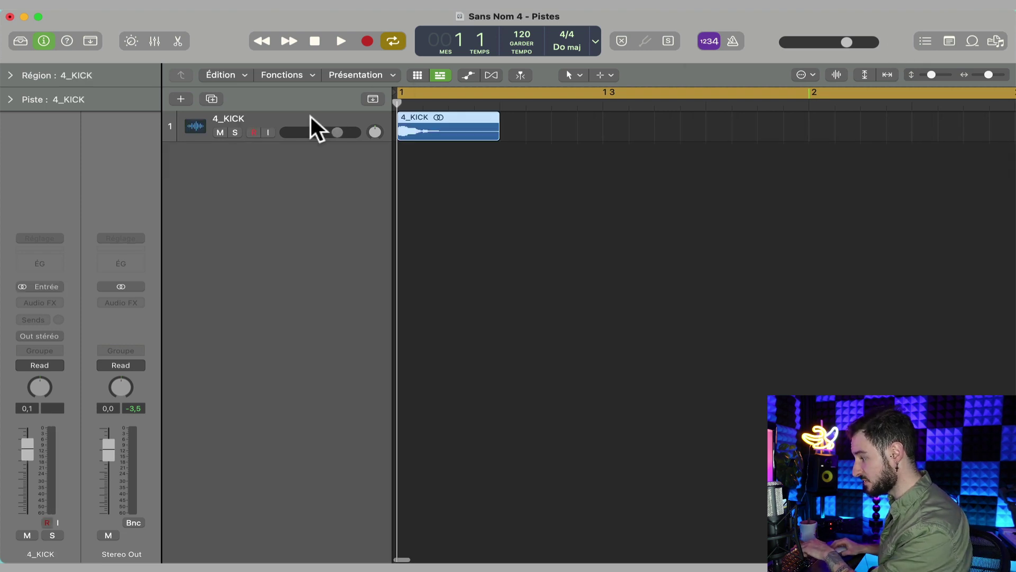
Shorten the 4_KICK region to end at position 1 1 3 and draw a fade-out over its tail with the Fade tool
left_click_drag(932, 73, 994, 75)
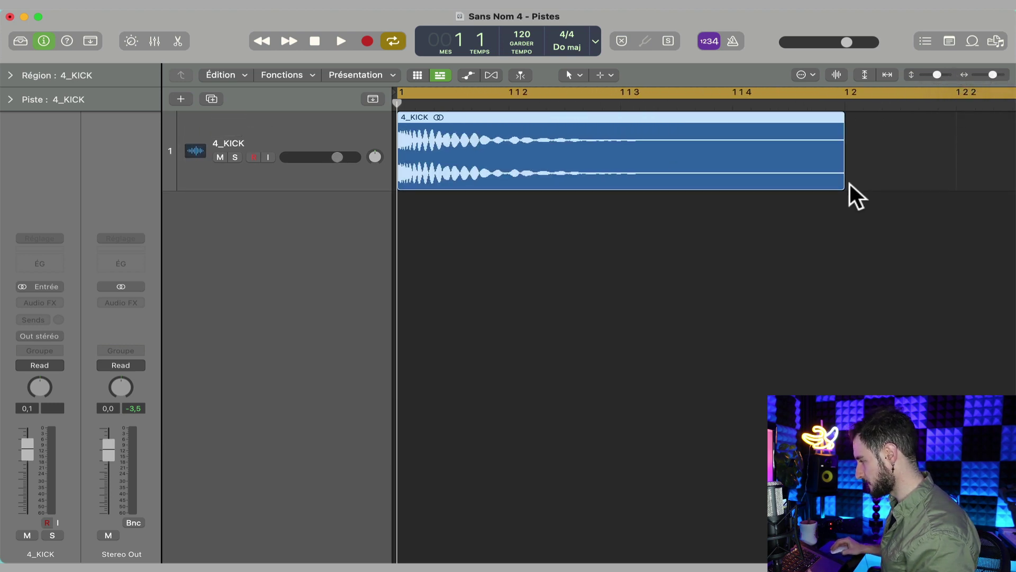
left_click_drag(841, 180, 622, 122)
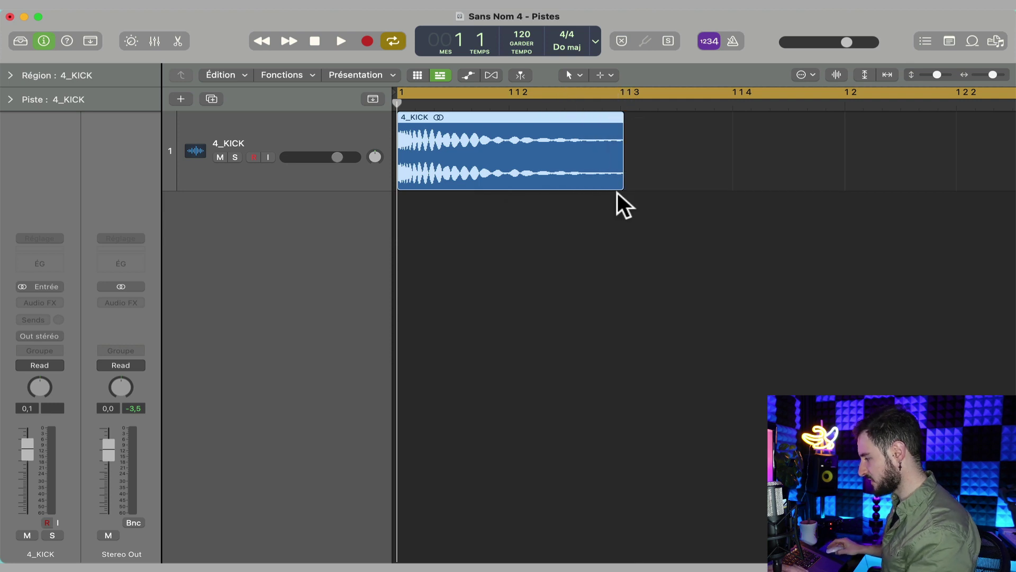
key("t")
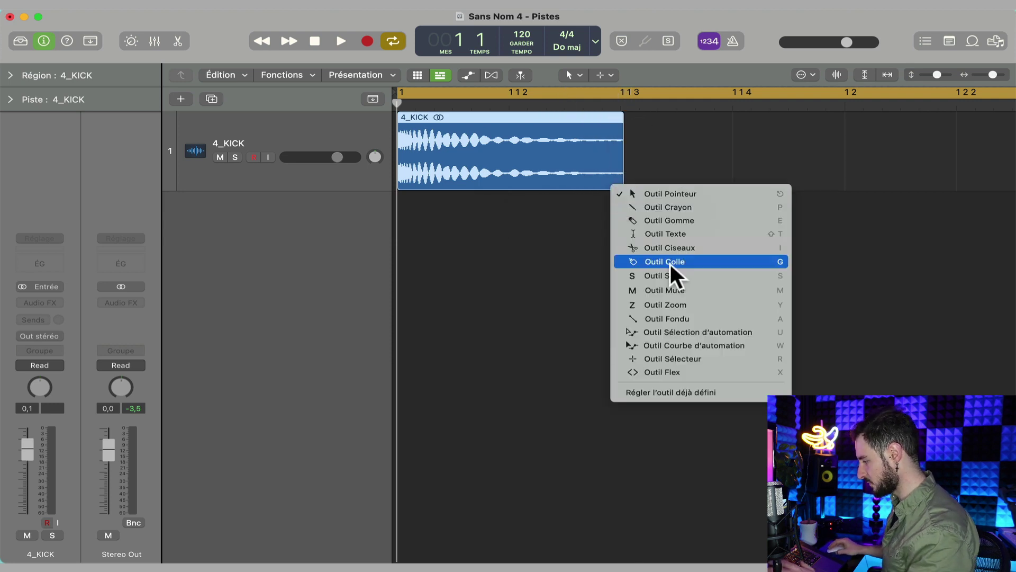
left_click(658, 319)
left_click_drag(559, 174, 750, 169)
key("t")
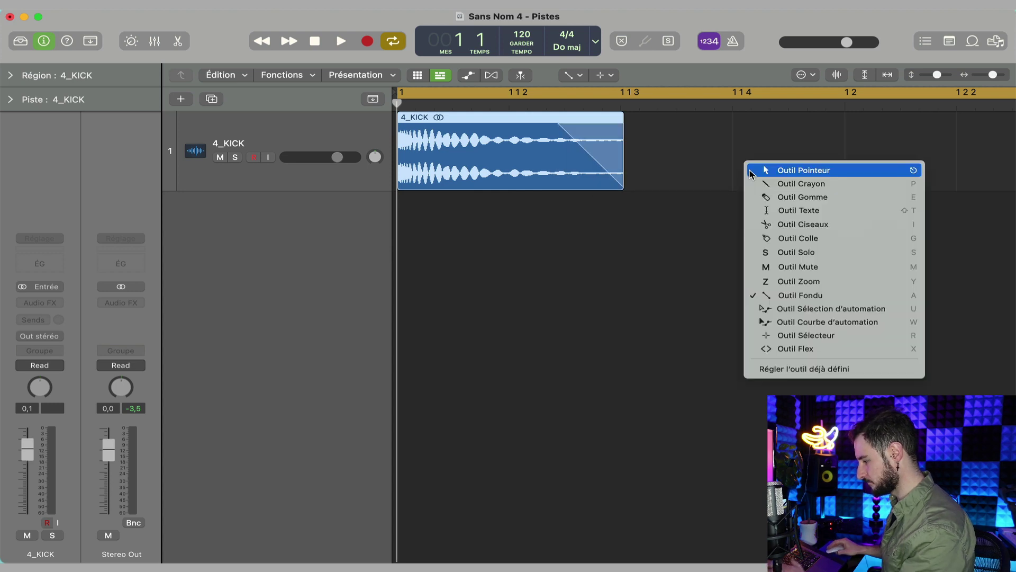
key("t")
Copy the trimmed kick region onto beats 2, 3 and 4 of bar 1
key("super+Left")
key("super+Left")
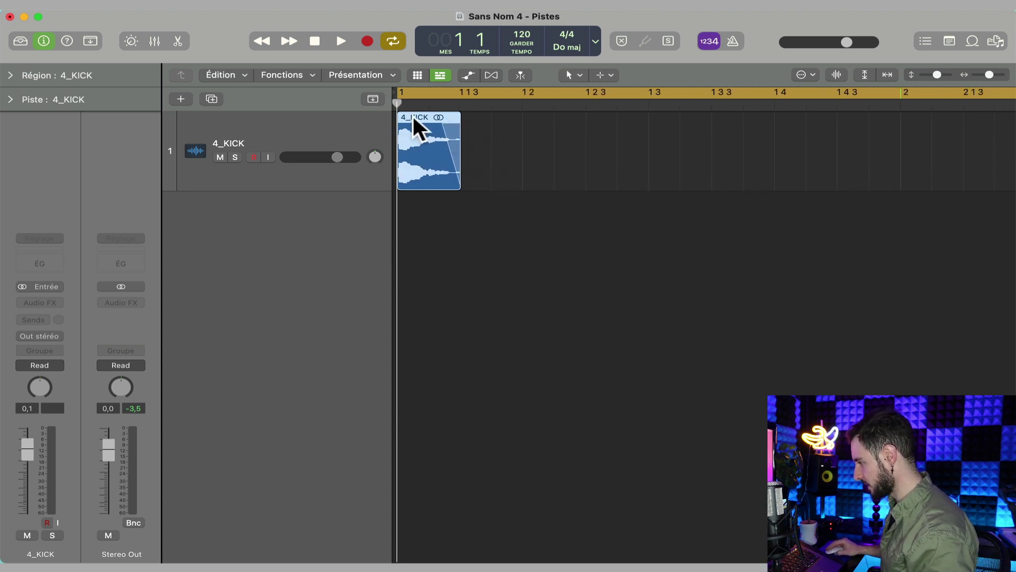
left_click_drag(411, 113, 792, 118)
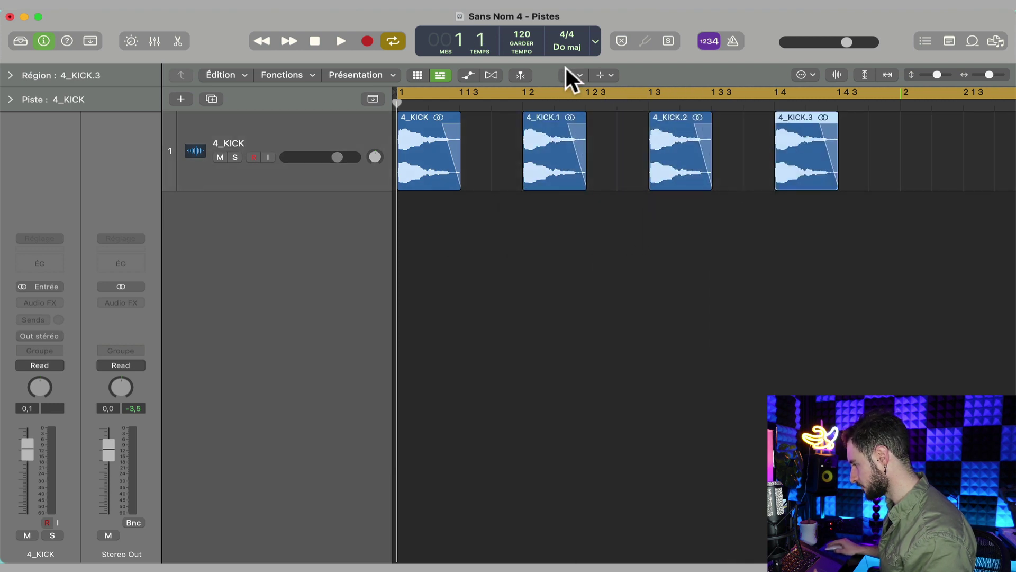
Set the cycle range to span bar 1 only and play back the four-kick loop
left_click(545, 93)
left_click_drag(426, 93, 907, 101)
left_click(748, 230)
key("space")
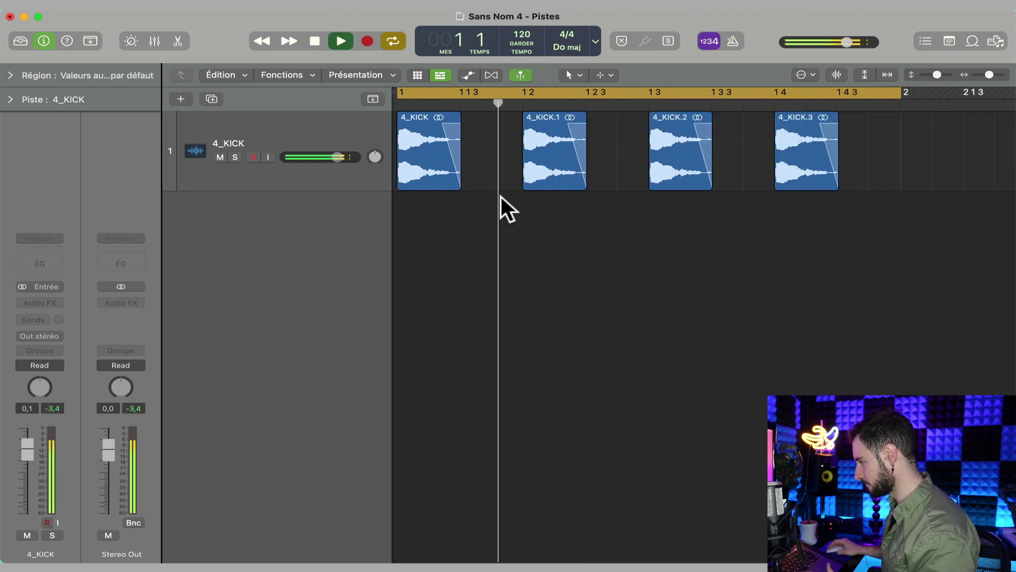
key("space")
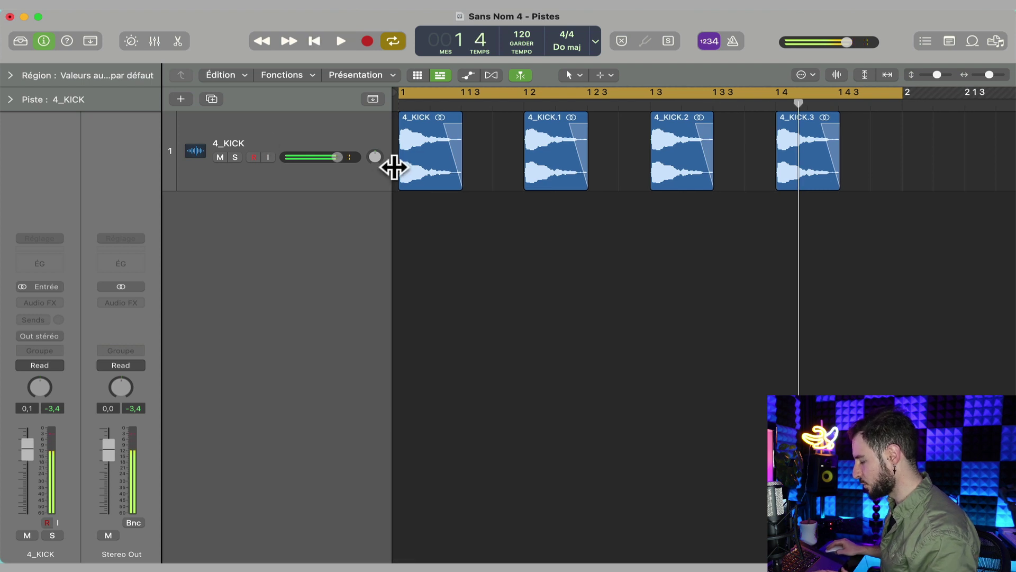
Add a second audio track below 4_KICK with the same track settings
scroll(488, 230, "up", 5)
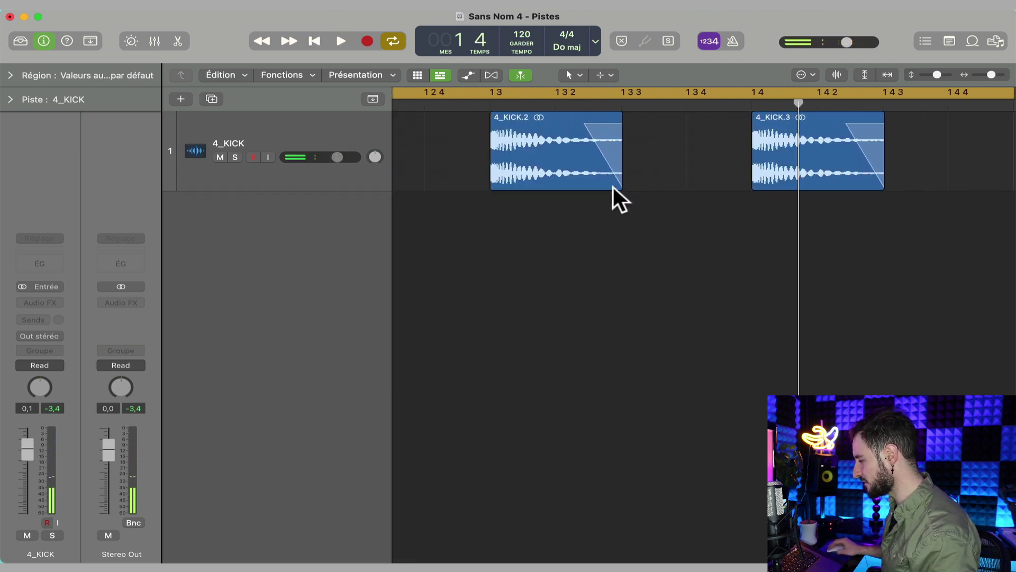
scroll(607, 203, "left", 10)
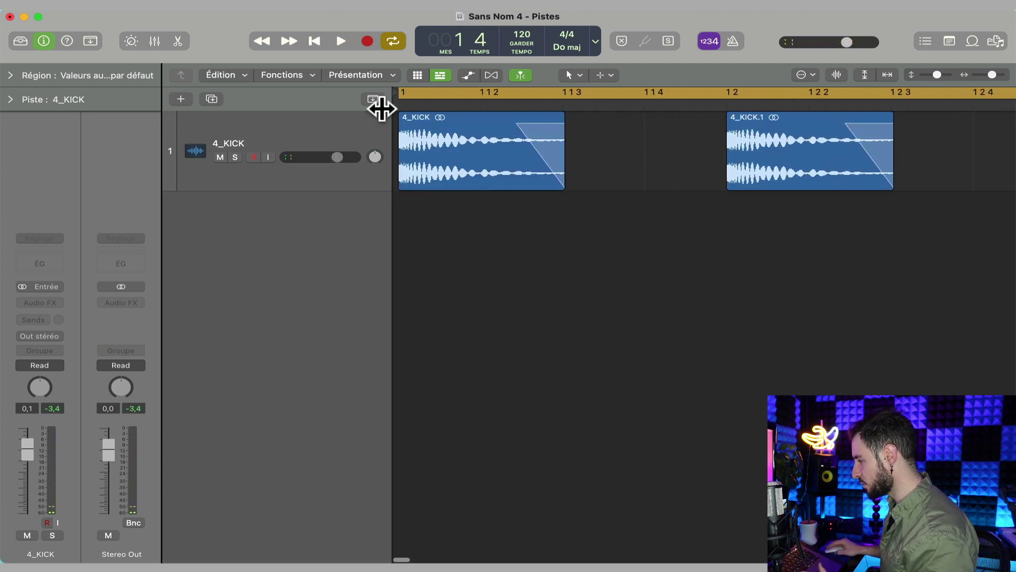
left_click(208, 97)
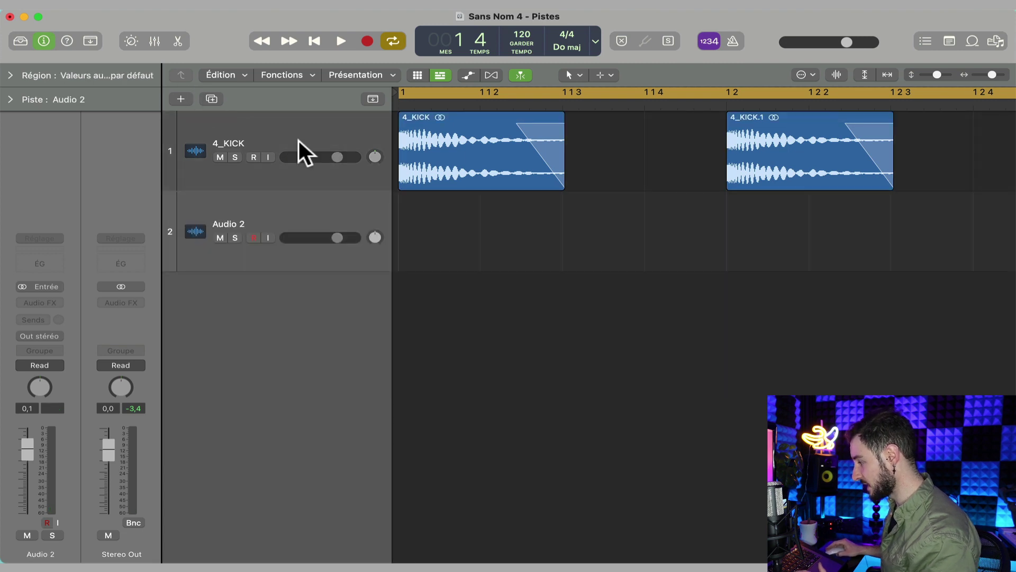
Marquee-select the first kick's opening transient, about 7 ticks long, auditioning the selection, and copy it to the Audio 2 track
left_click_drag(935, 71, 1008, 75)
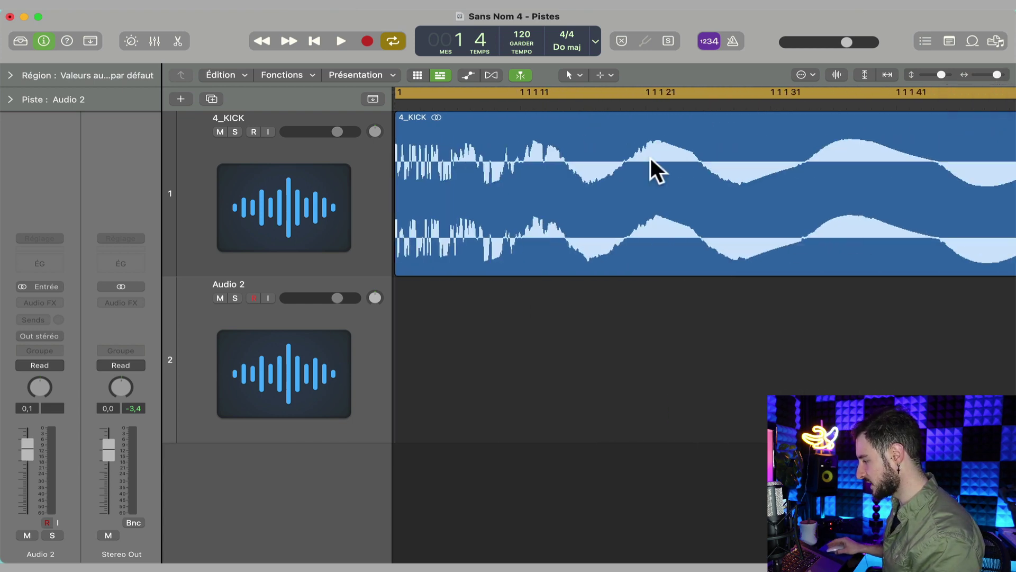
left_click(452, 238, "super")
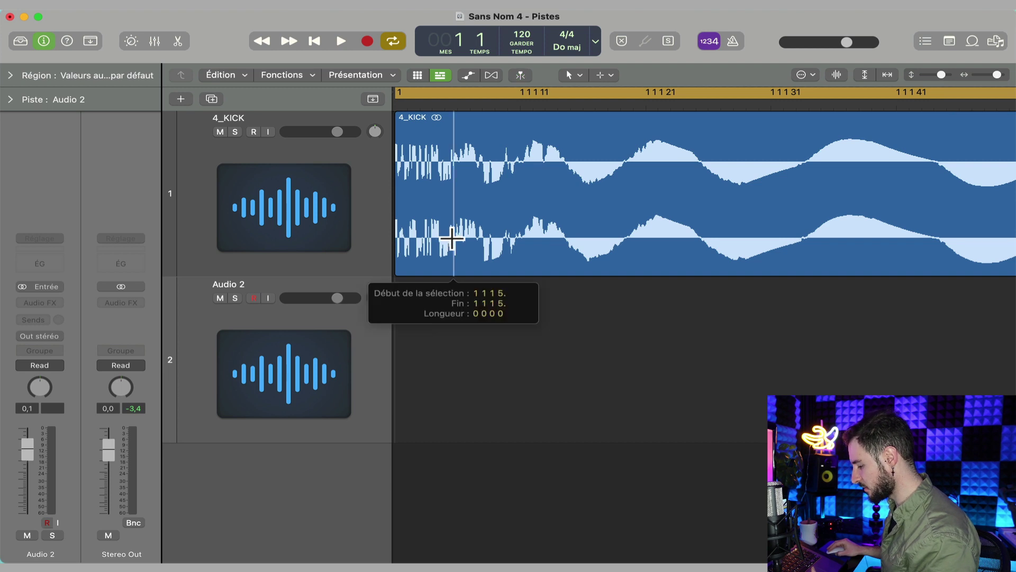
left_click_drag(452, 238, 383, 235)
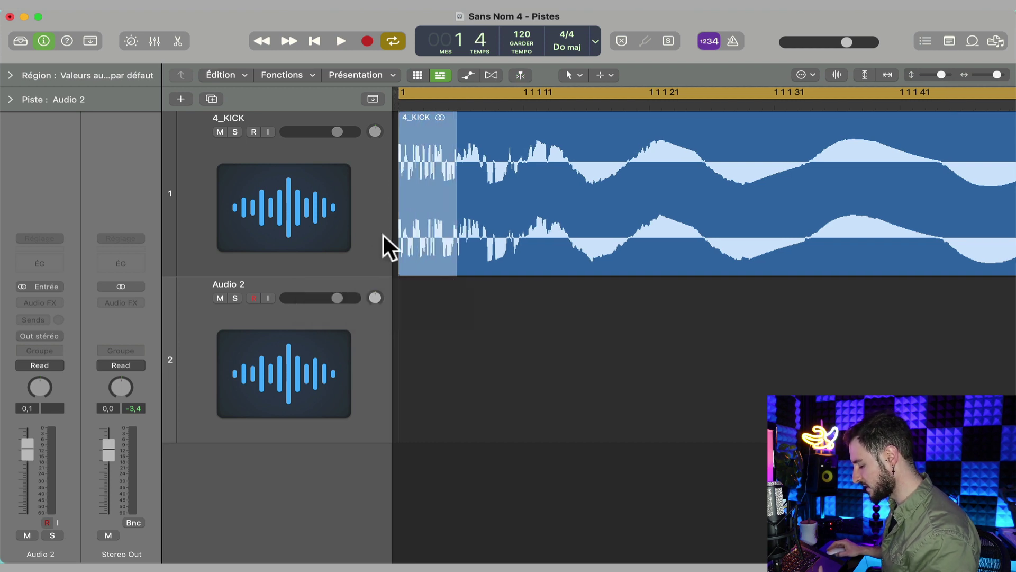
key("space")
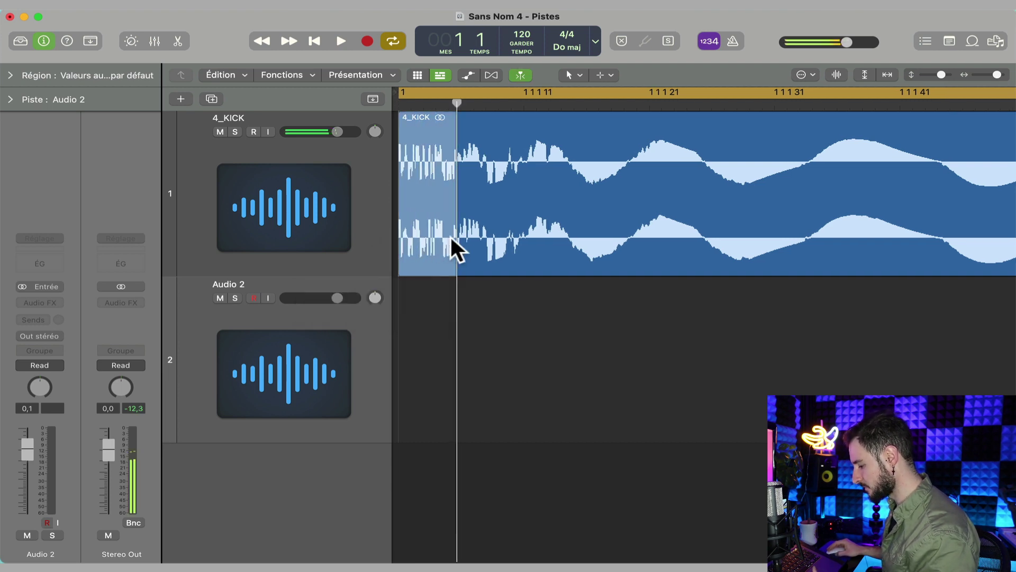
left_click_drag(486, 241, 366, 238)
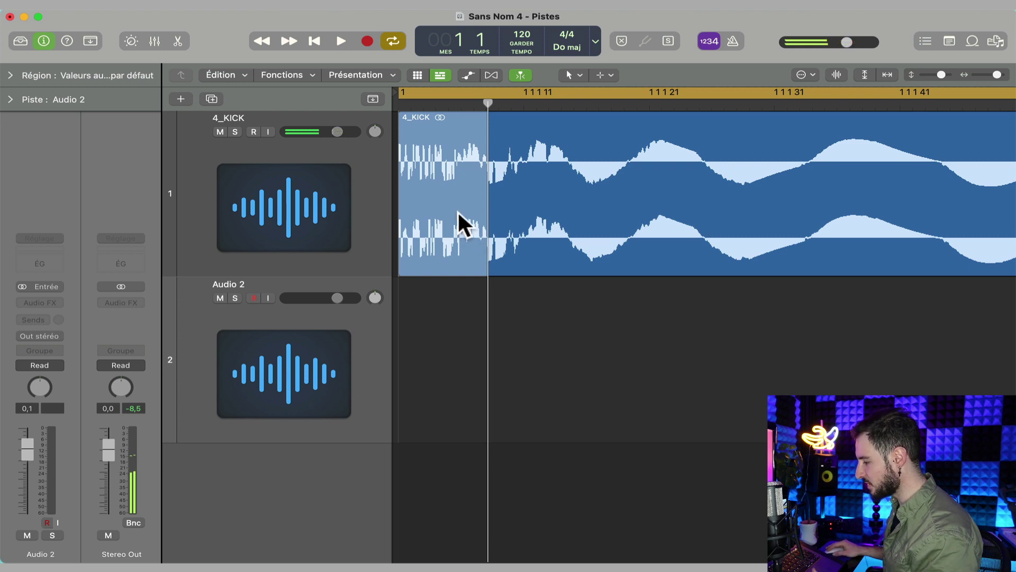
left_click_drag(455, 222, 455, 316)
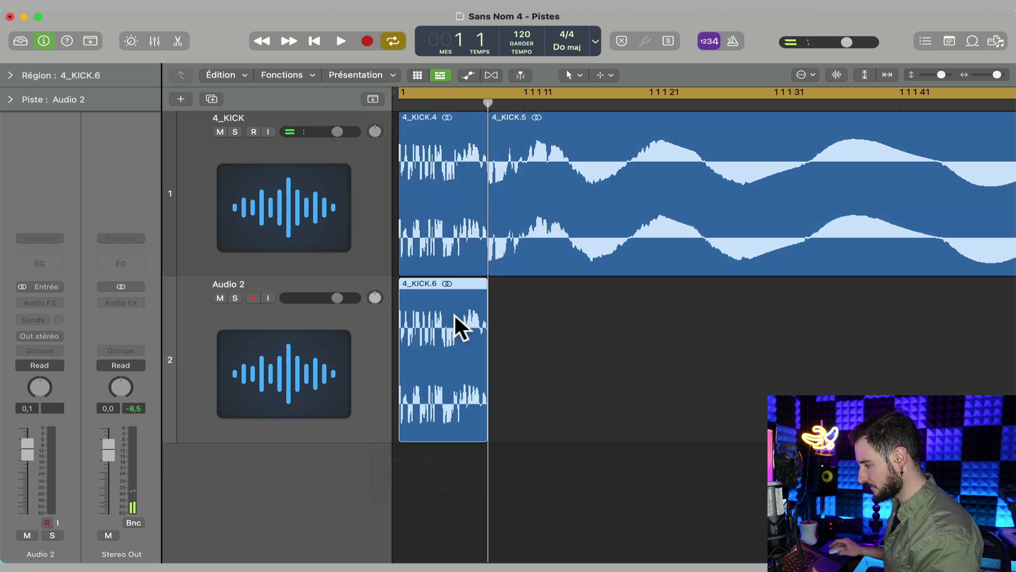
Copy the transient region on Audio 2 to beats 2, 3 and 4, aligned with the kick starts
left_click(476, 337, "ctrl+alt")
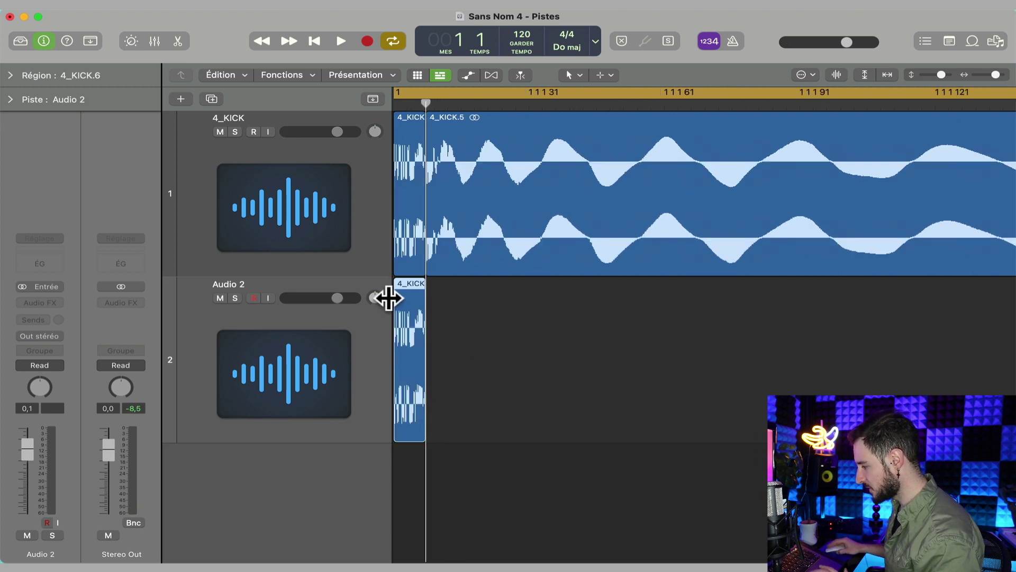
left_click(434, 306, "ctrl+alt")
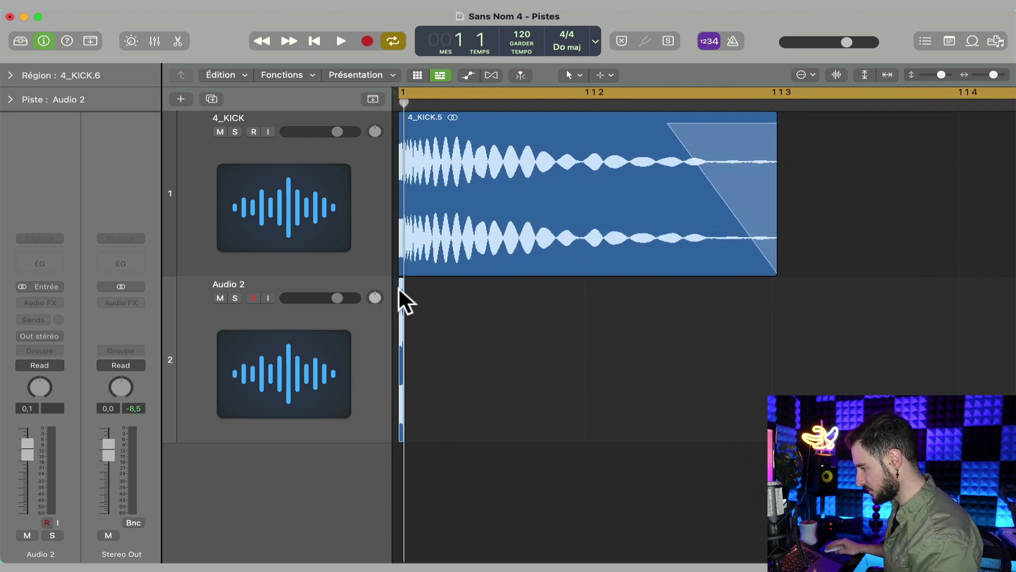
left_click_drag(401, 287, 706, 318)
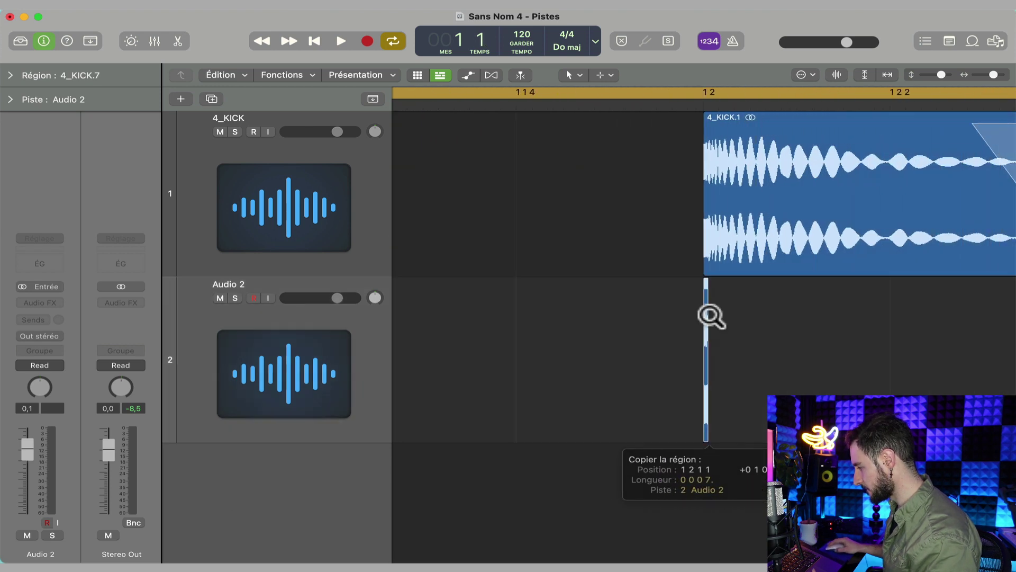
scroll(752, 322, "right", 5)
left_click_drag(513, 316, 819, 319)
scroll(557, 304, "right", 8)
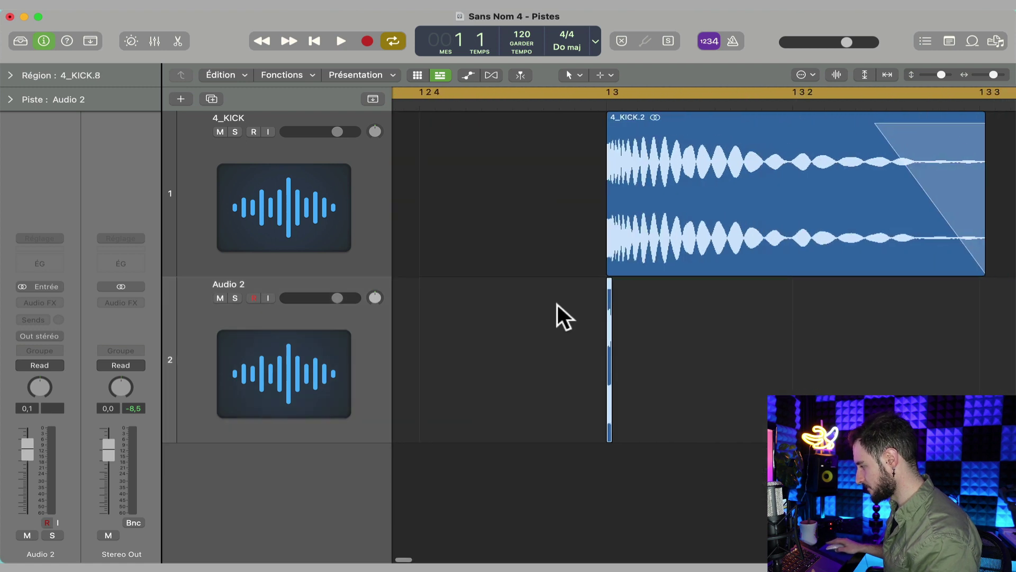
scroll(441, 302, "left", 2)
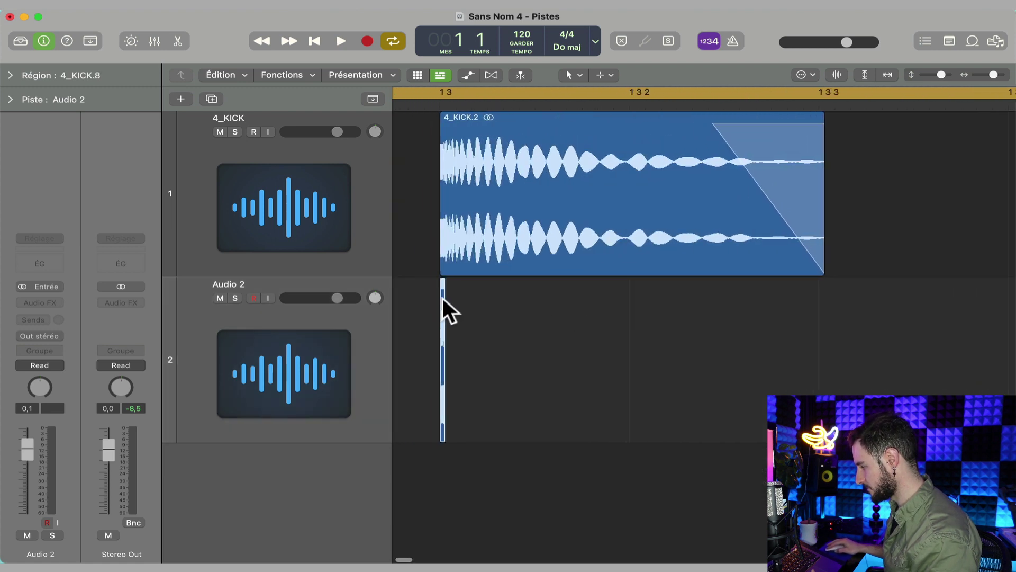
left_click_drag(443, 299, 796, 316)
left_click(796, 316, "ctrl+alt")
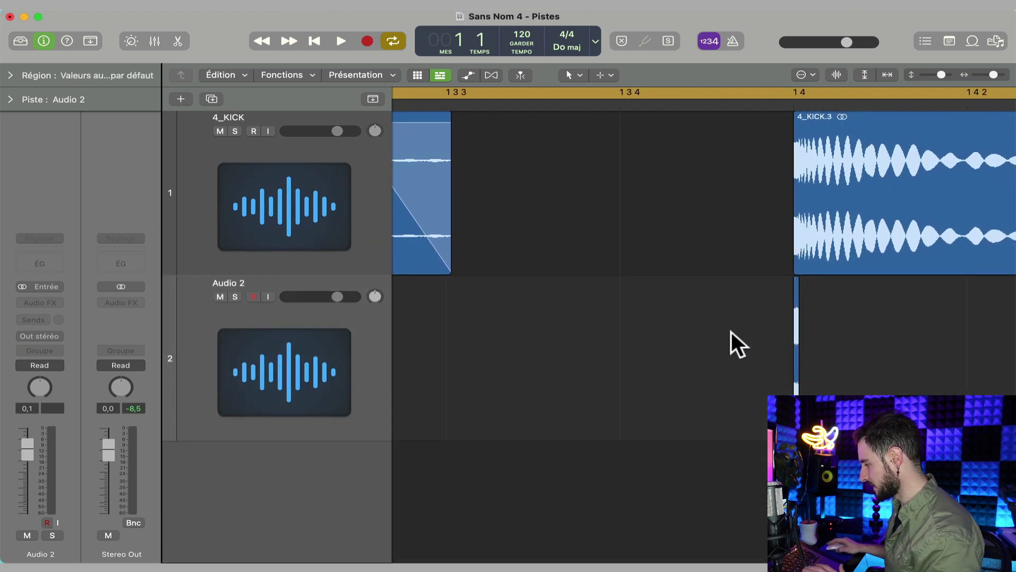
Solo the Audio 2 track and play the loop to hear the isolated transients
scroll(710, 319, "left", 10)
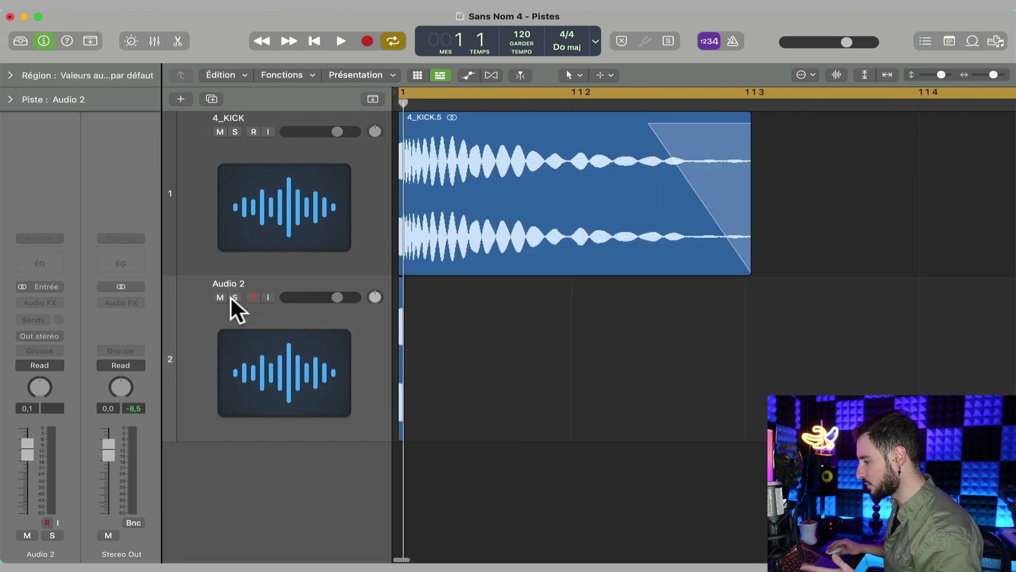
left_click(234, 297)
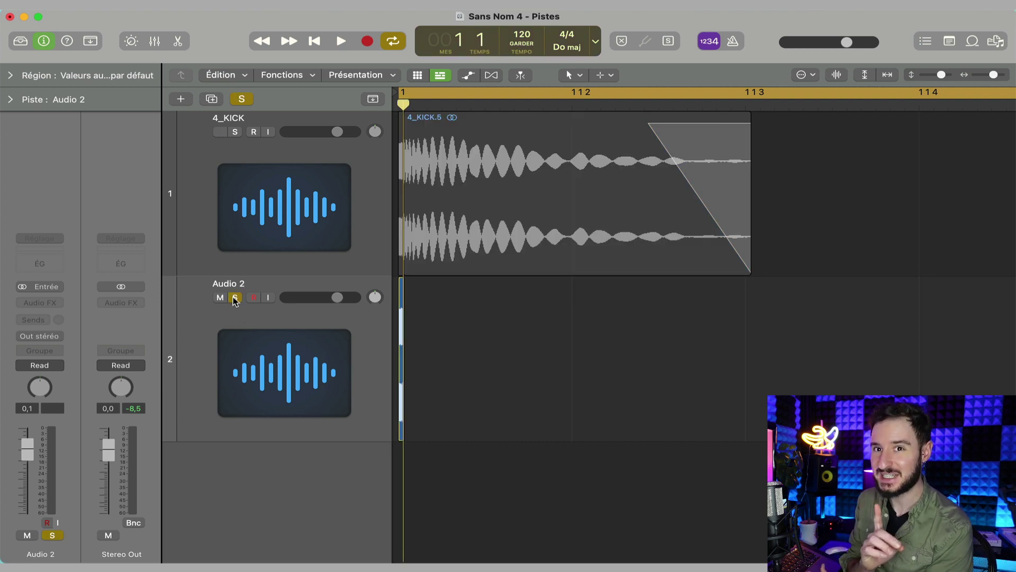
key("space")
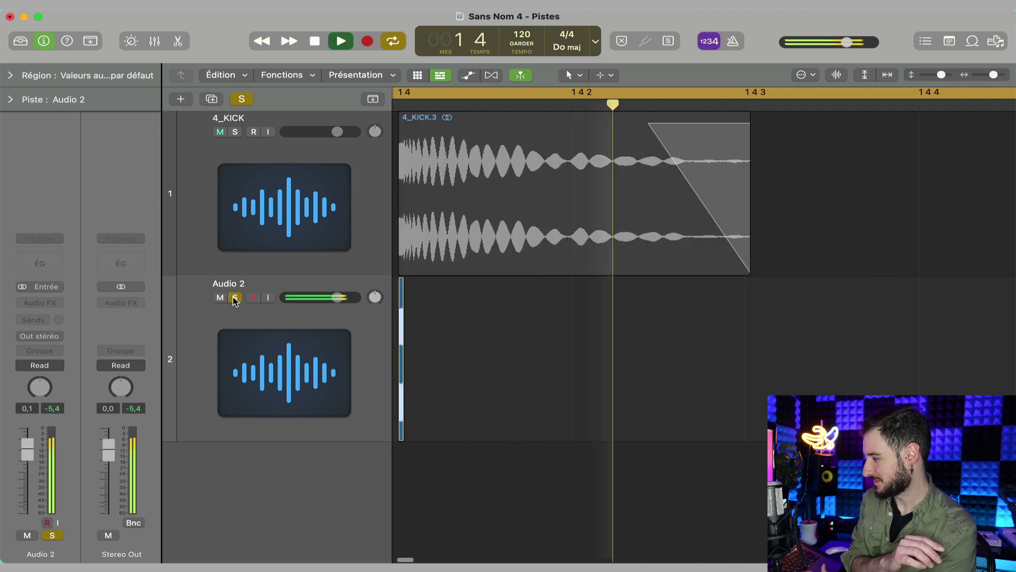
key("space")
Select all four transient regions on Audio 2 and add fade-outs at their ends with the Fade tool
scroll(480, 350, "up", 10)
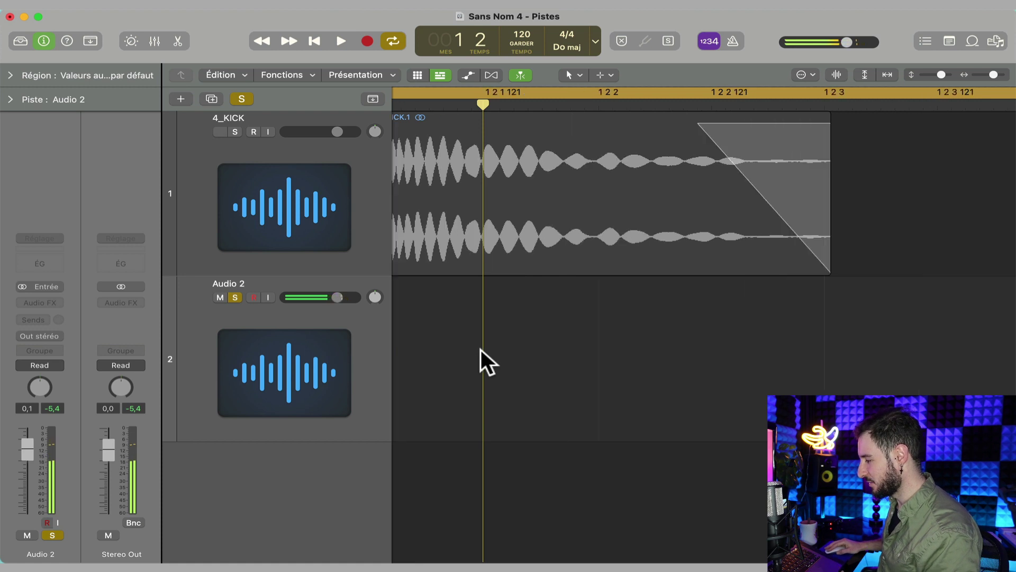
key("super+a")
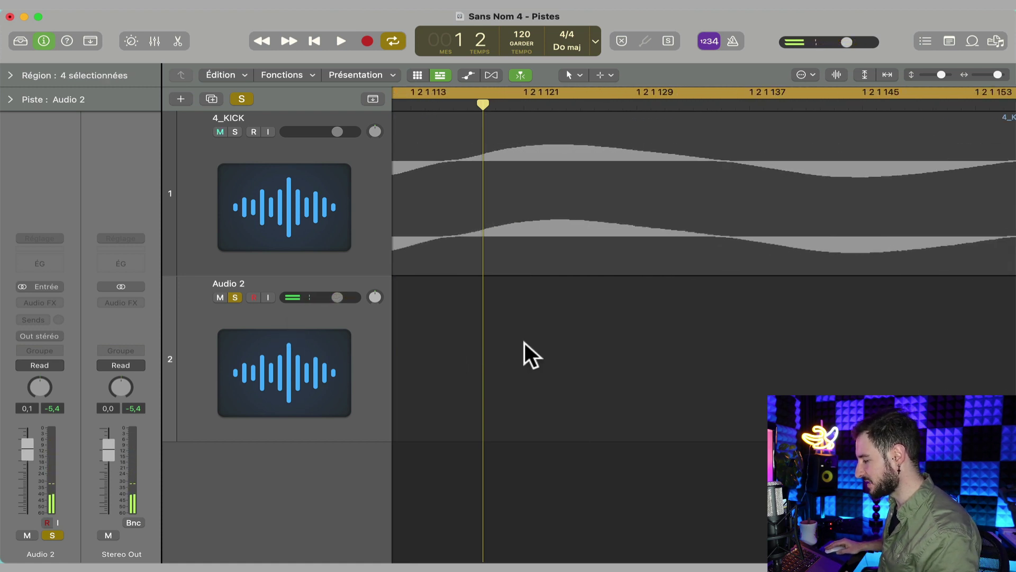
scroll(527, 343, "up", 5)
scroll(540, 345, "left", 15)
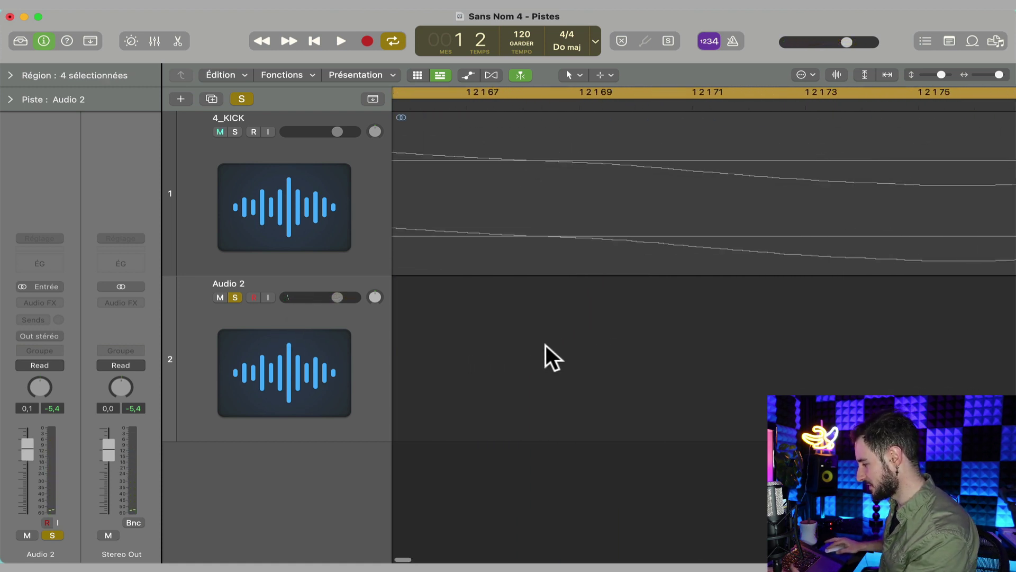
scroll(541, 349, "left", 8)
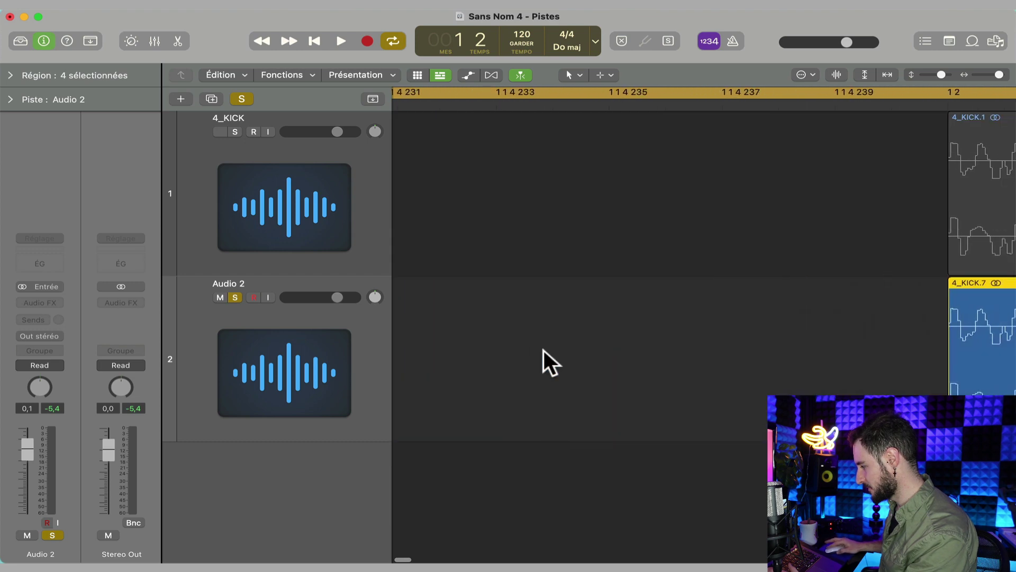
key("t")
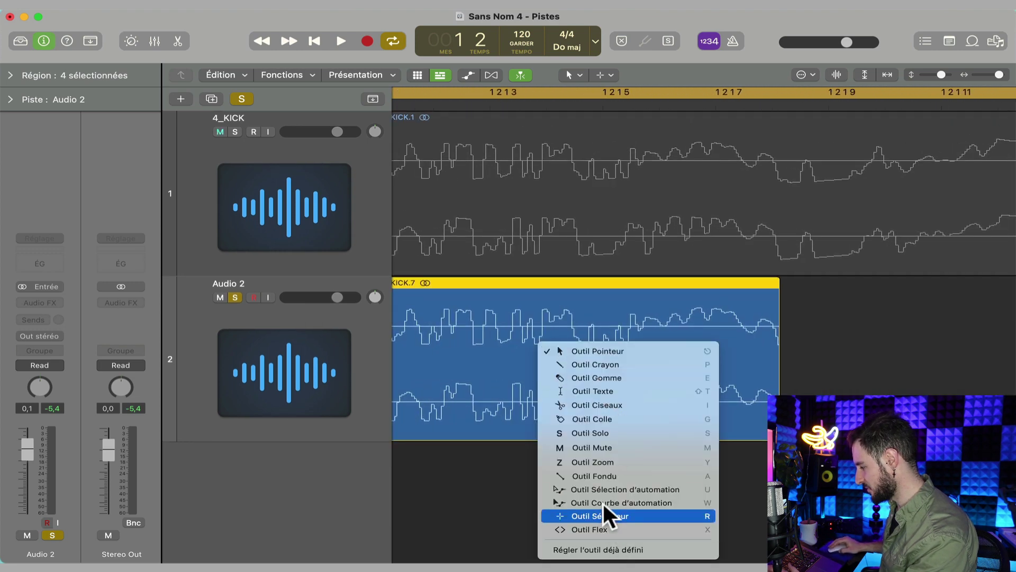
left_click(606, 474)
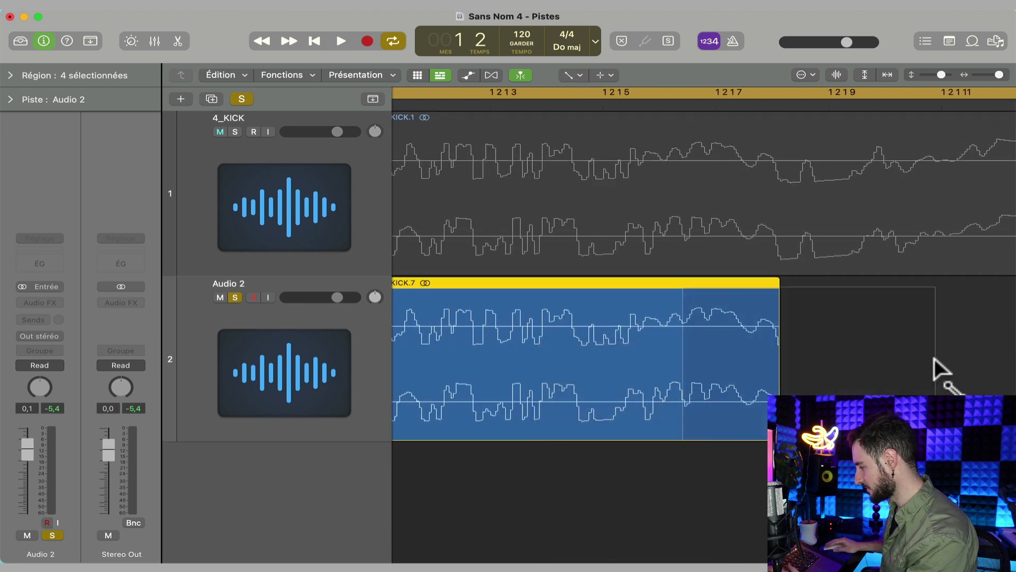
left_click_drag(630, 325, 938, 331)
key("t")
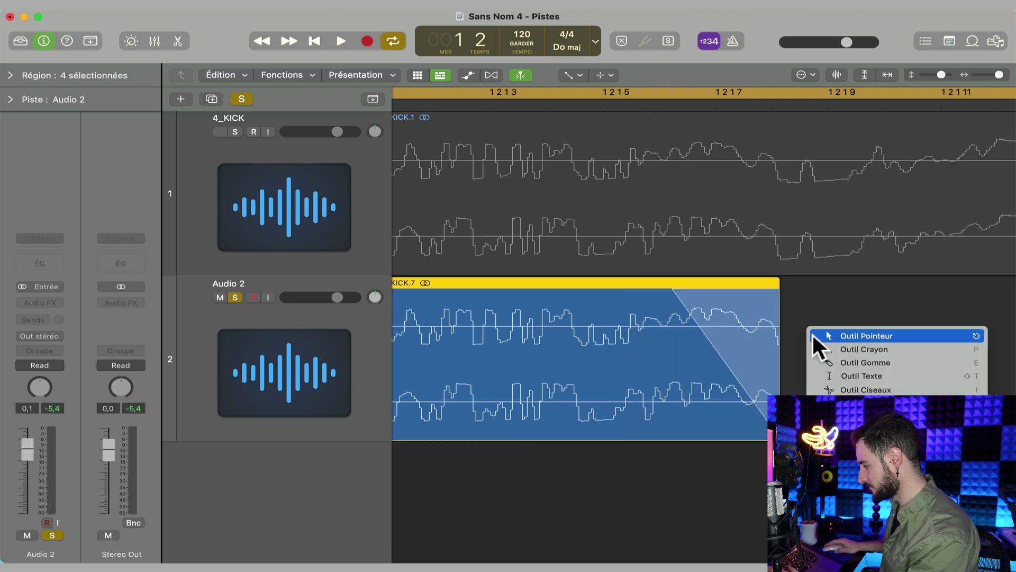
Return to the Pointer tool and play the loop from its start to hear the faded transients on the soloed Audio 2 track
left_click(835, 332)
key("super+Left")
key("super+Left")
scroll(813, 356, "left", 10)
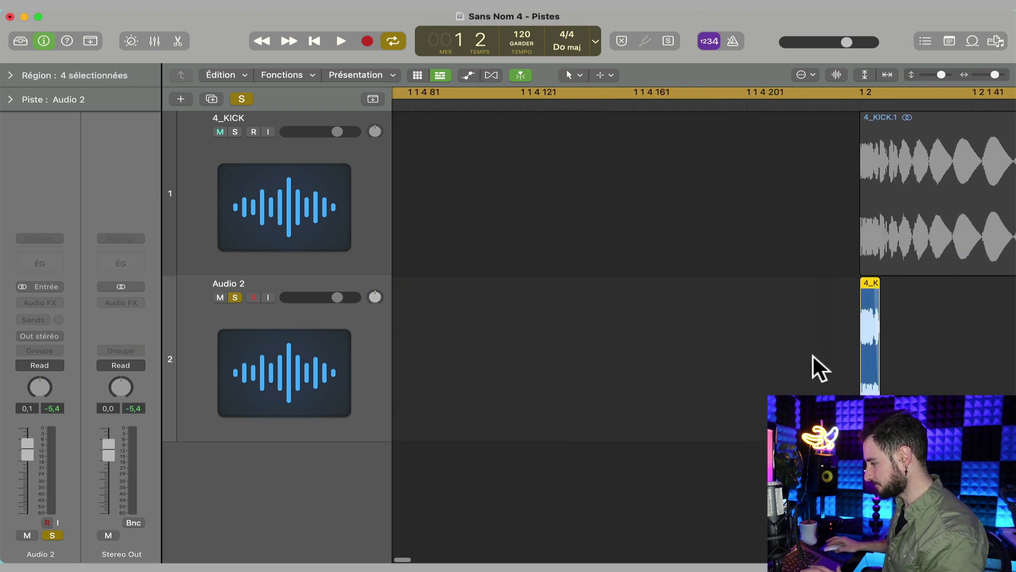
scroll(824, 357, "left", 5)
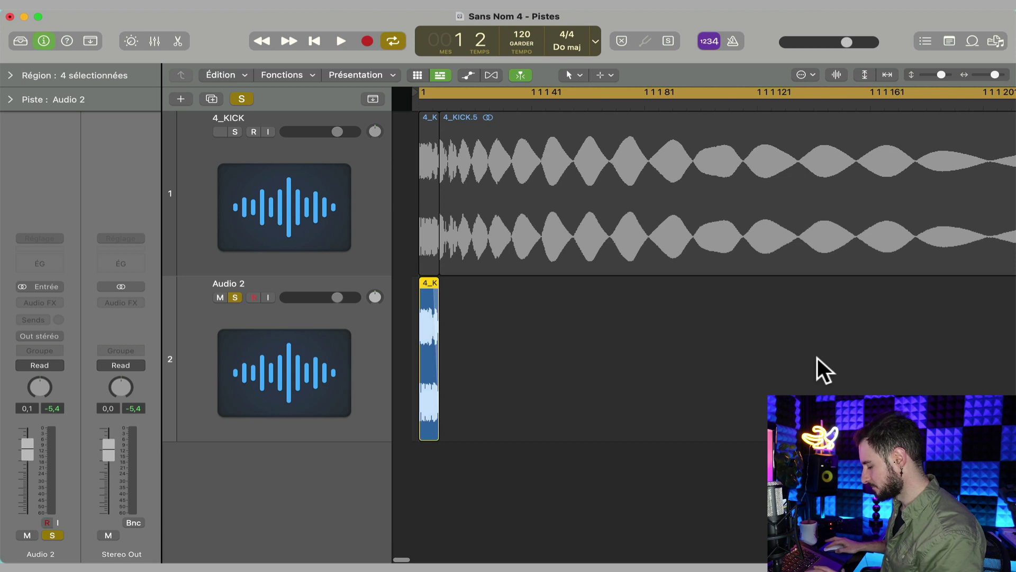
key("space")
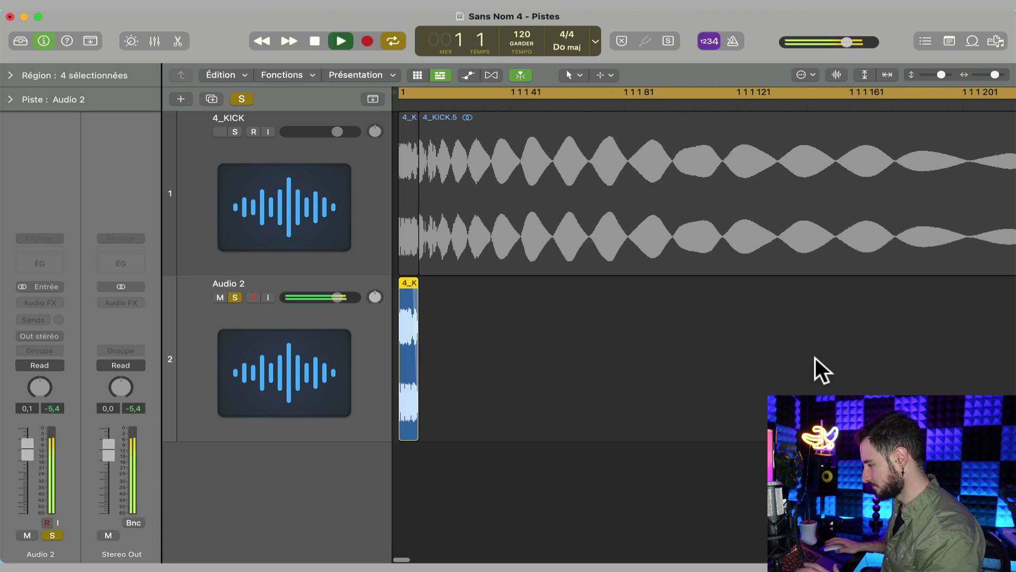
key("space")
Unsolo Audio 2 and play the loop to hear the kicks and the transient copies together
left_click(235, 297)
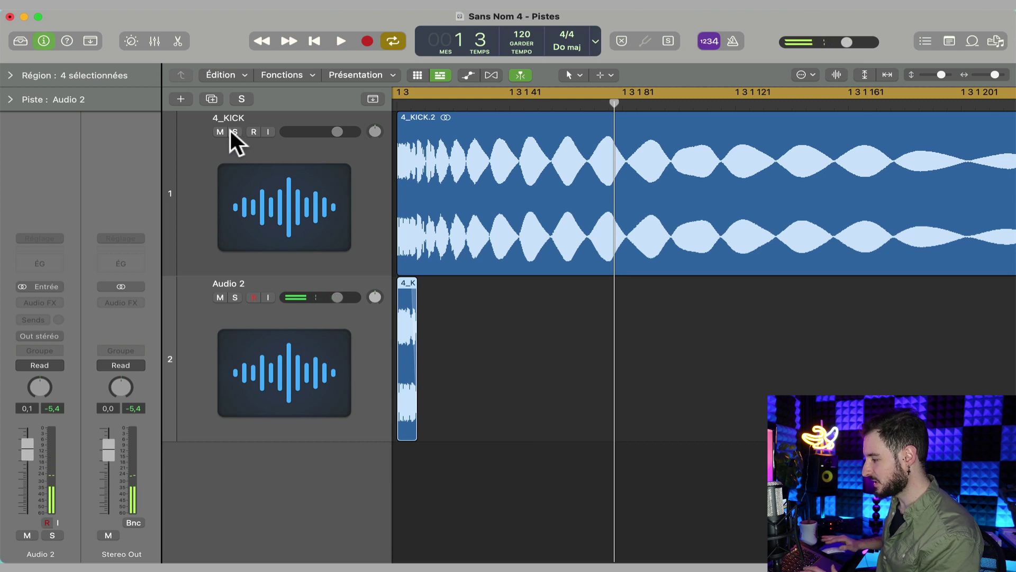
key("space")
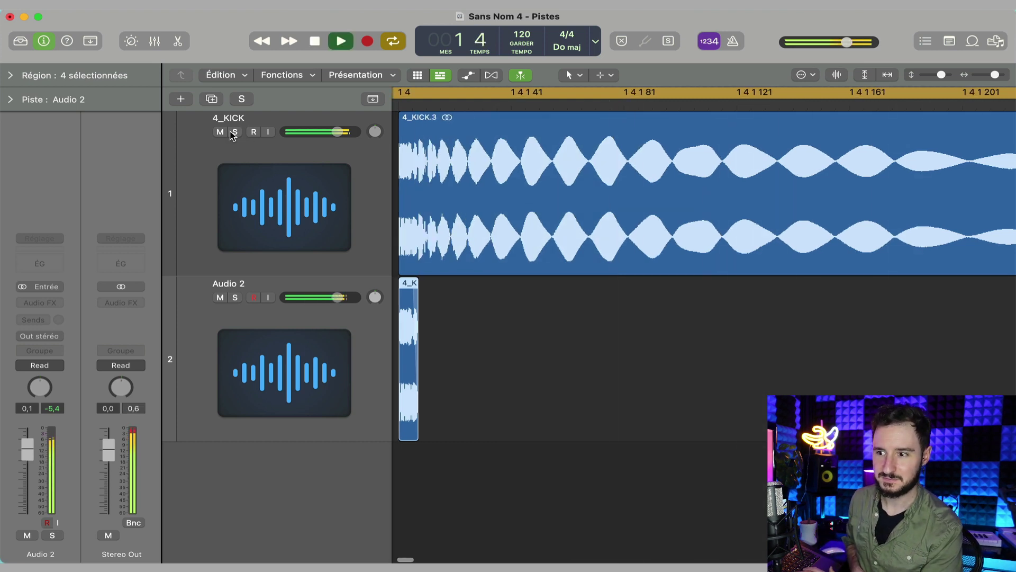
key("space")
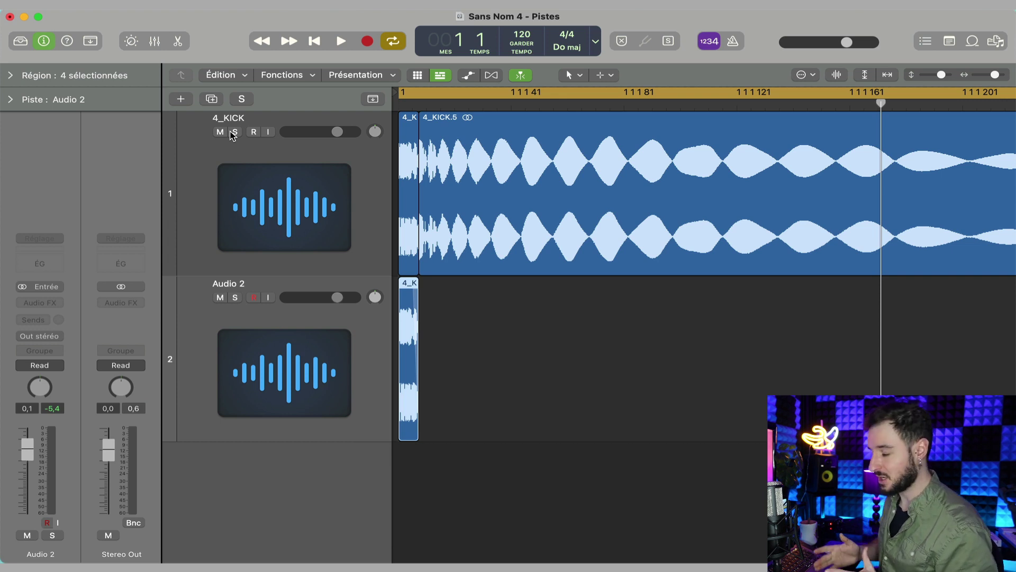
While the loop plays, lower the Audio 2 volume to -7.6 dB and slightly reduce the 4_KICK volume
key("space")
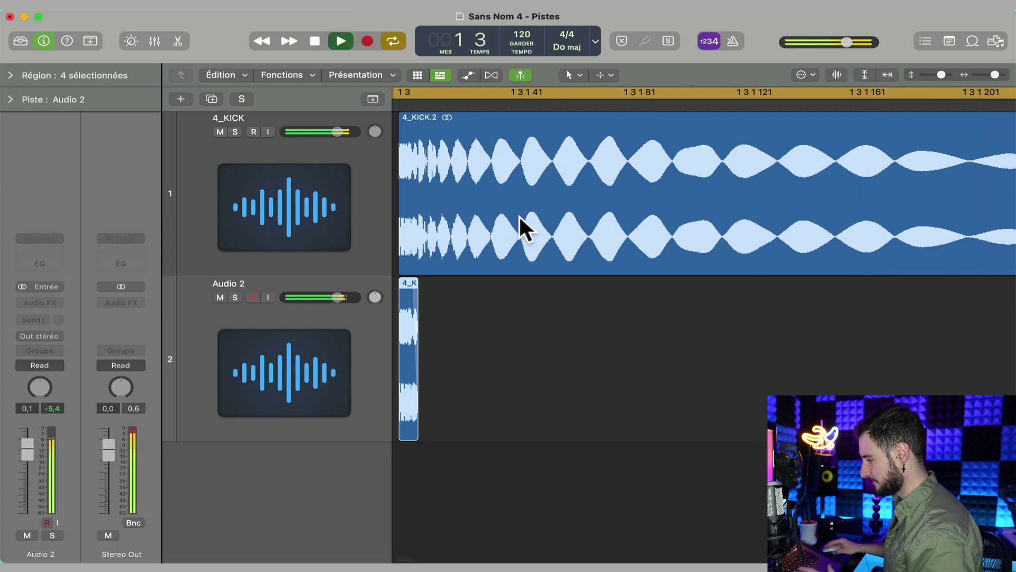
left_click_drag(337, 297, 328, 297)
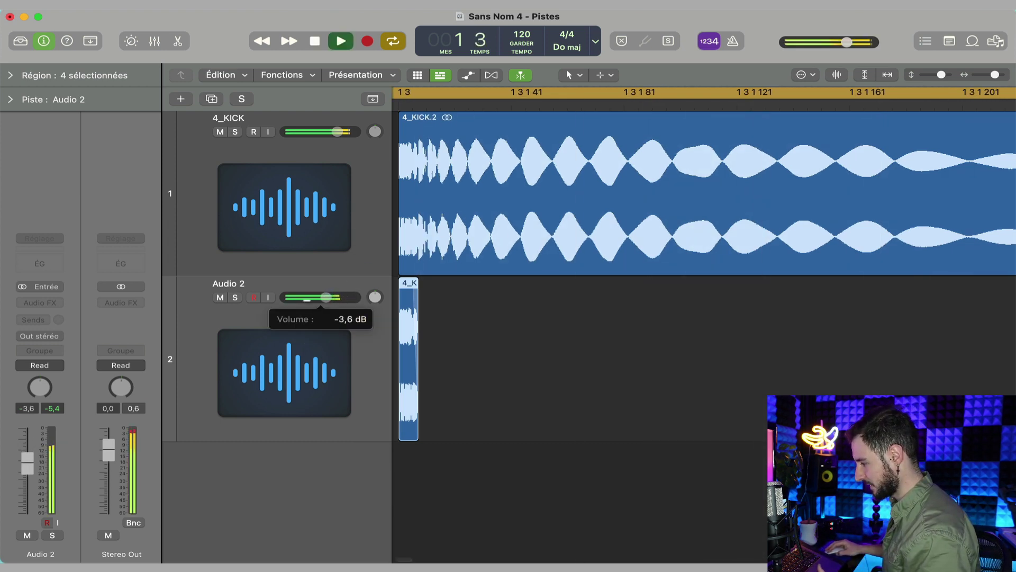
key("space")
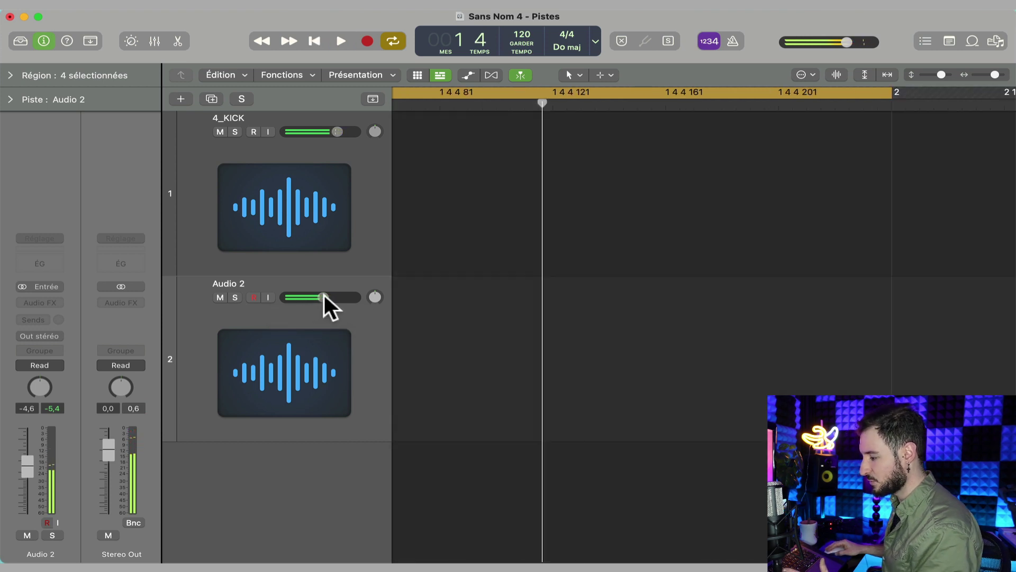
left_click_drag(323, 297, 321, 297)
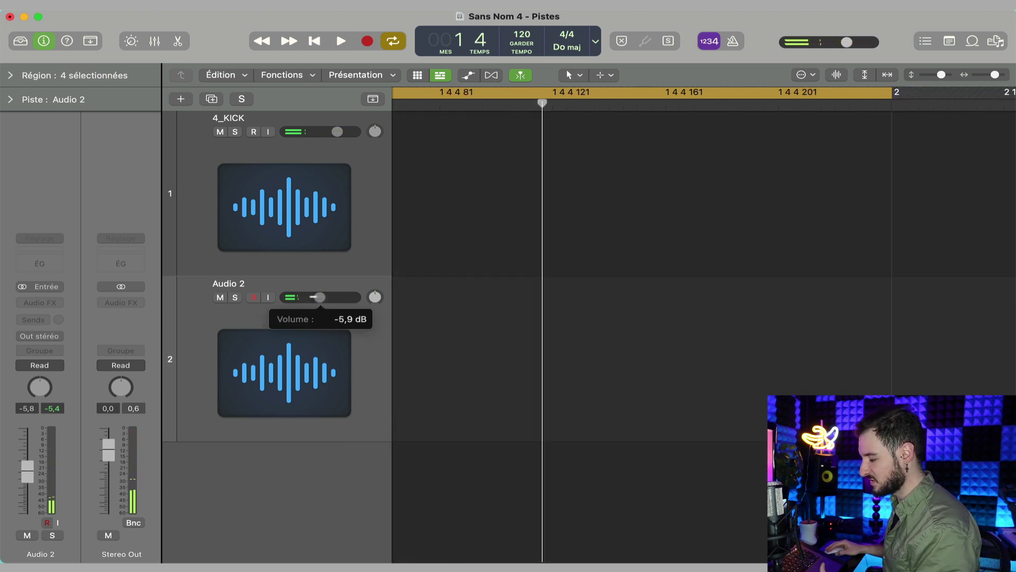
key("space")
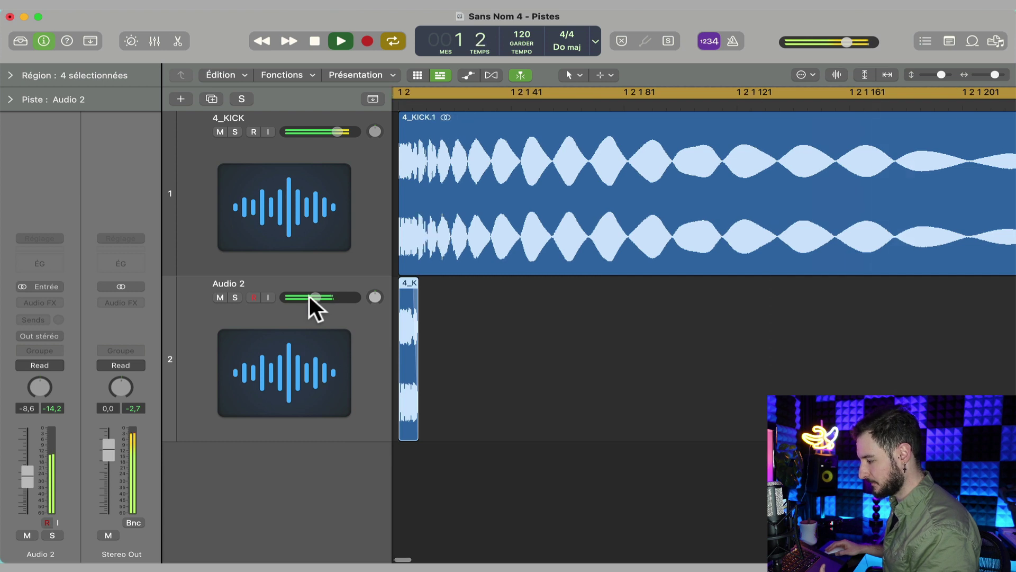
left_click_drag(309, 297, 308, 297)
left_click_drag(336, 132, 333, 132)
left_click_drag(315, 297, 317, 297)
key("space")
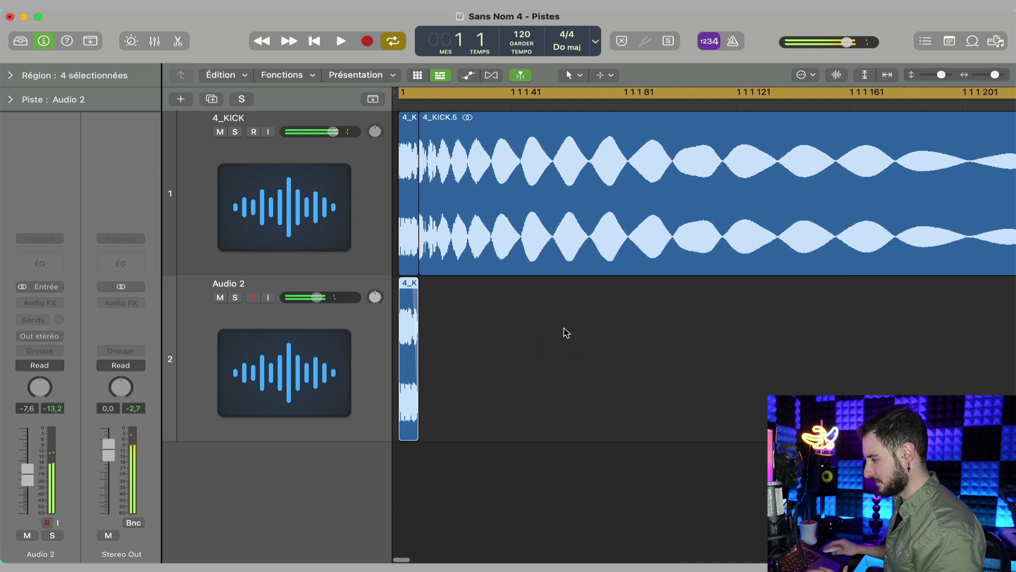
Insert the Gain plug-in on the Audio 2 track with the left and right phases inverted and the gain at +5.6 dB
scroll(564, 332, "down", 10)
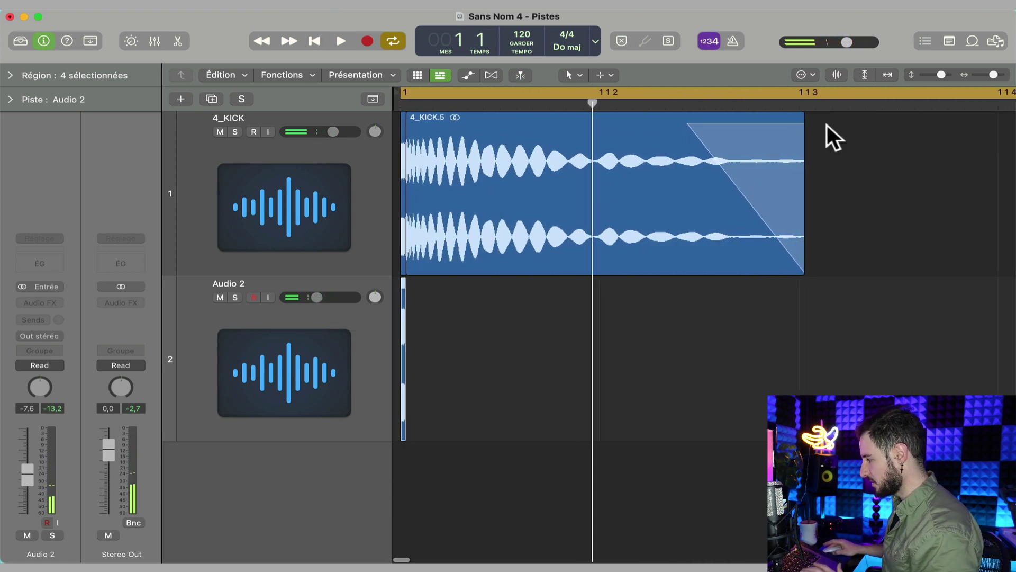
left_click_drag(941, 74, 937, 74)
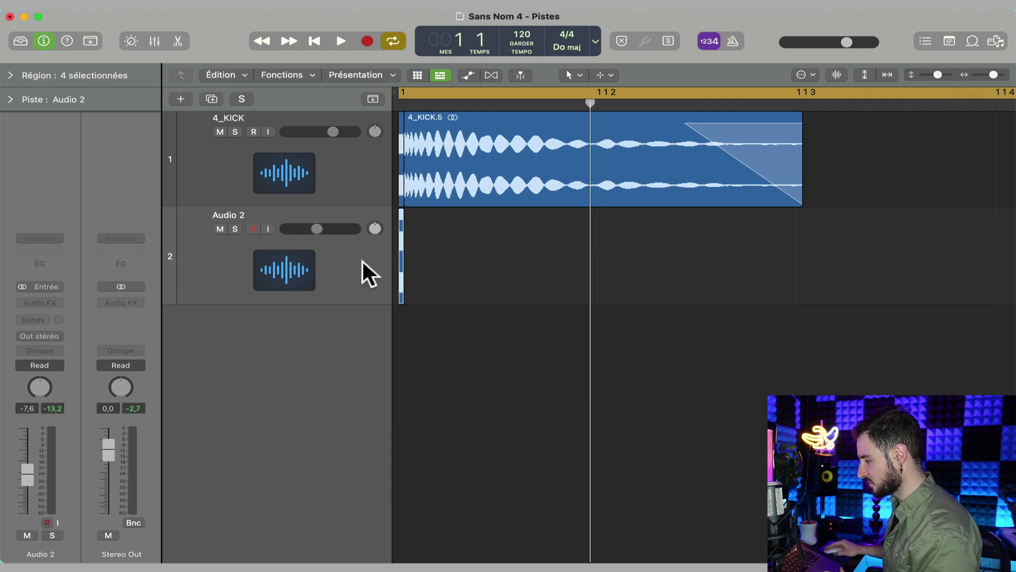
left_click(39, 303)
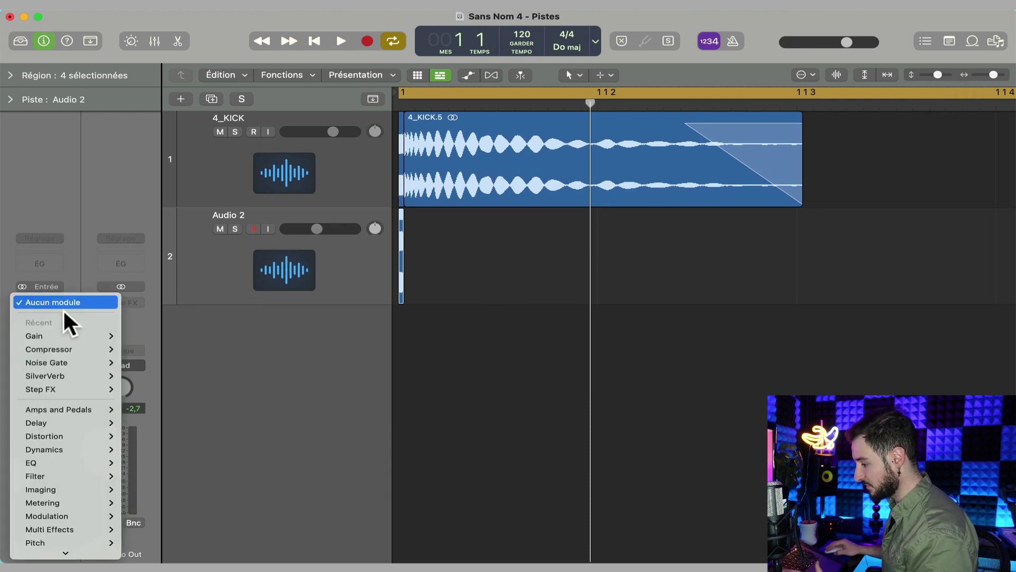
scroll(53, 528, "down", 3)
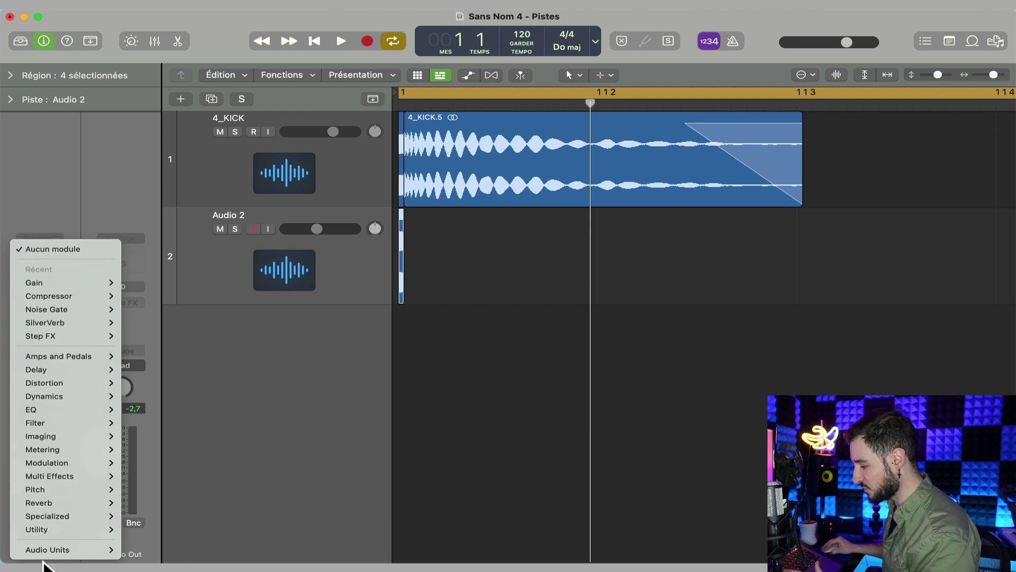
mouse_move(46, 529)
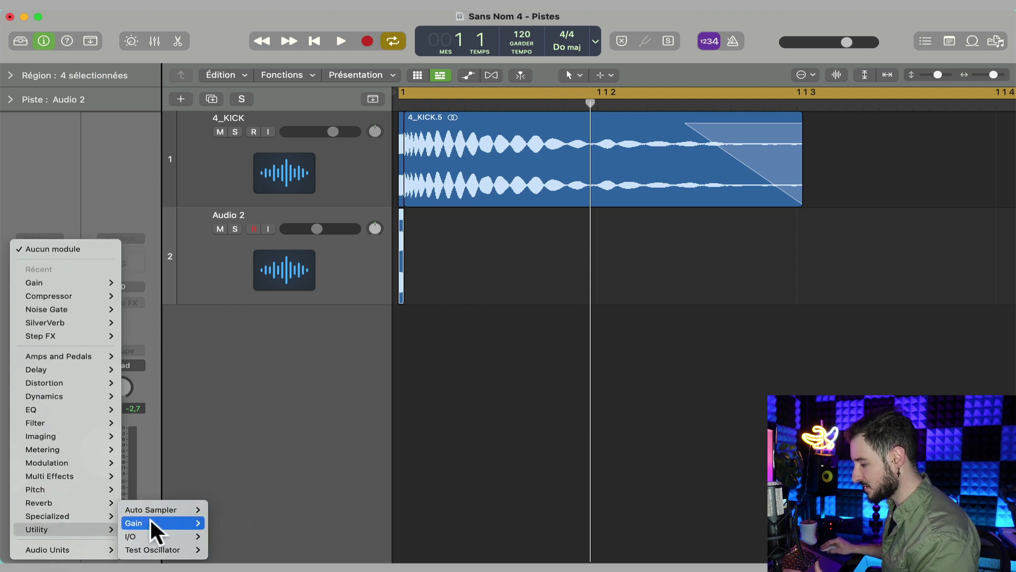
mouse_move(150, 522)
left_click(216, 519)
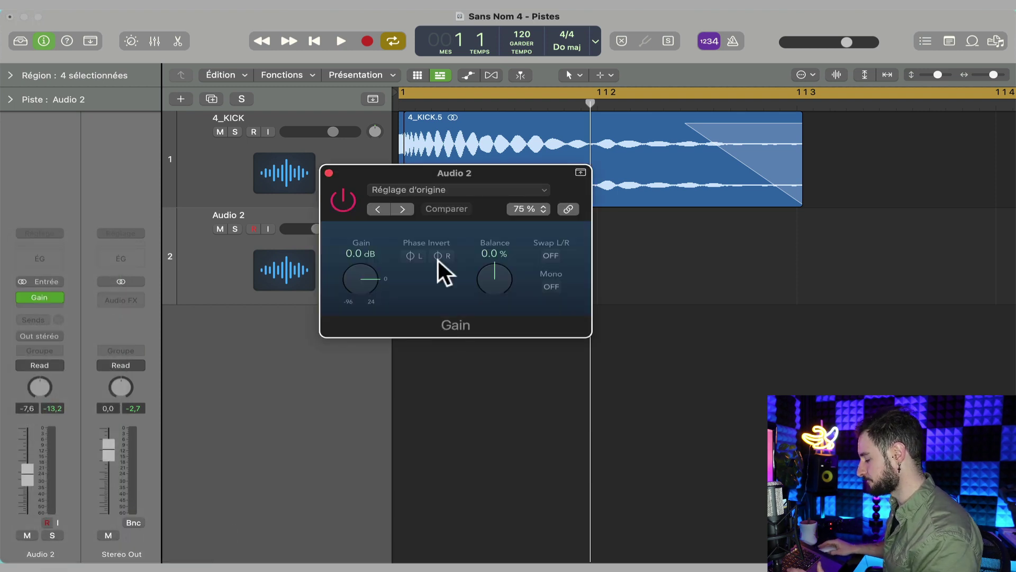
left_click(412, 256)
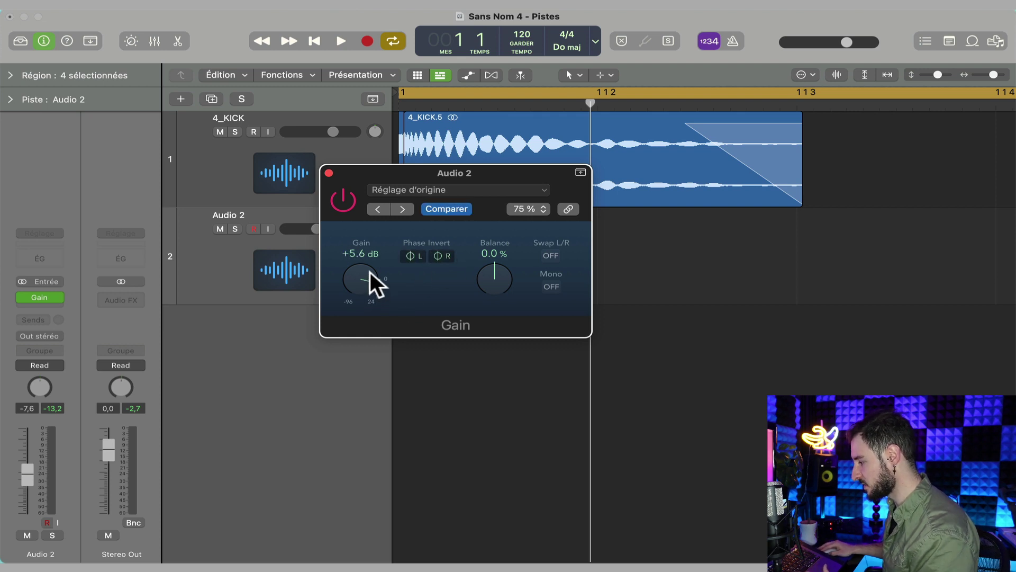
With Audio 2 temporarily soloed during playback, compare the Gain plug-in on and off and set its gain to +7.8 dB
left_click(235, 229)
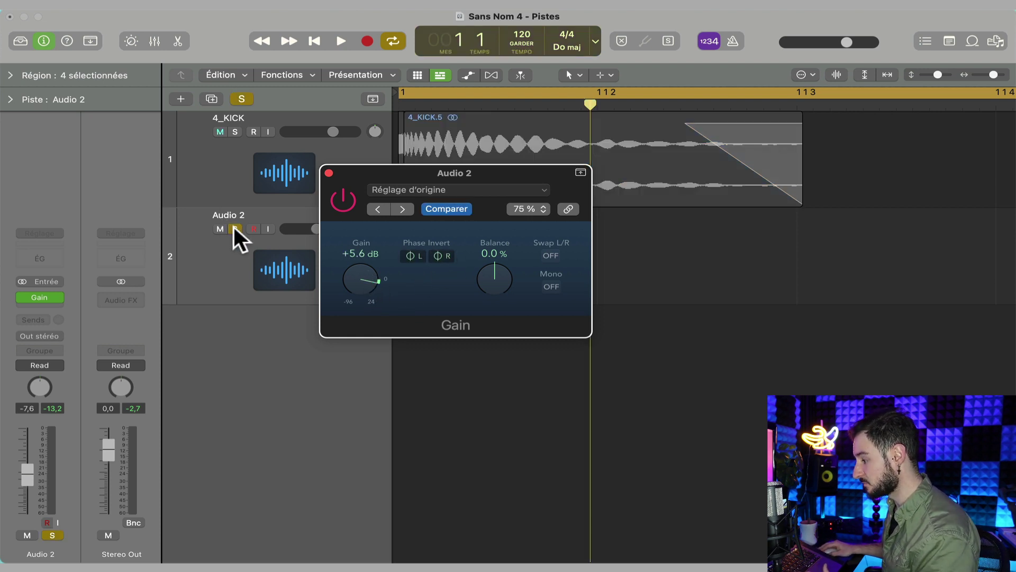
key("space")
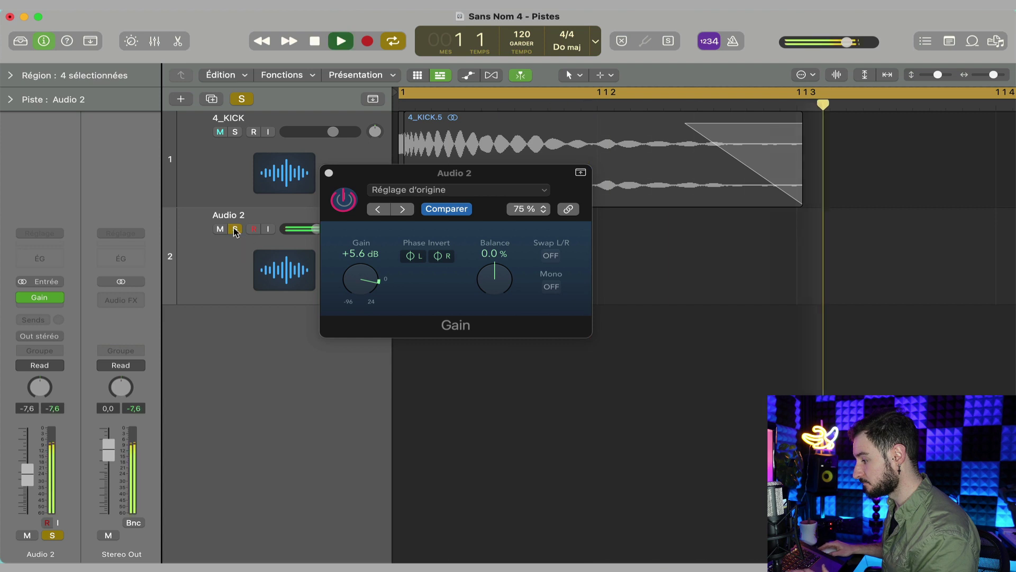
left_click(339, 200)
left_click(341, 203)
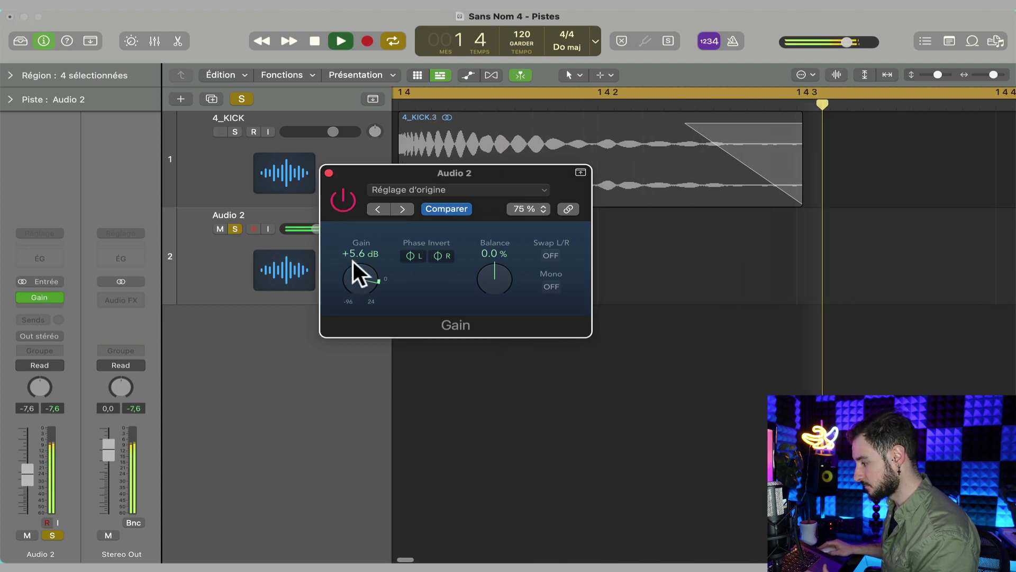
left_click_drag(355, 268, 356, 272)
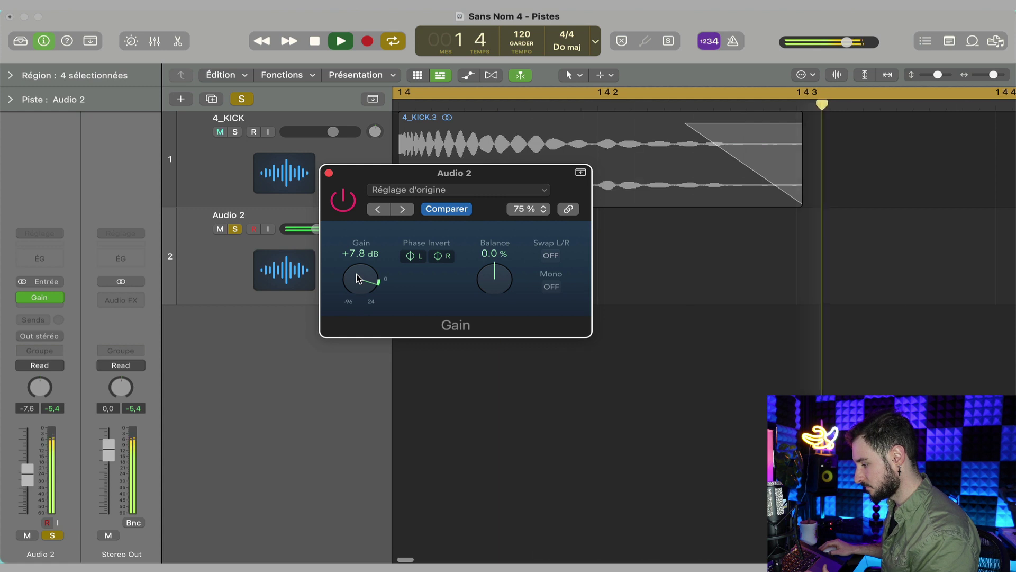
key("space")
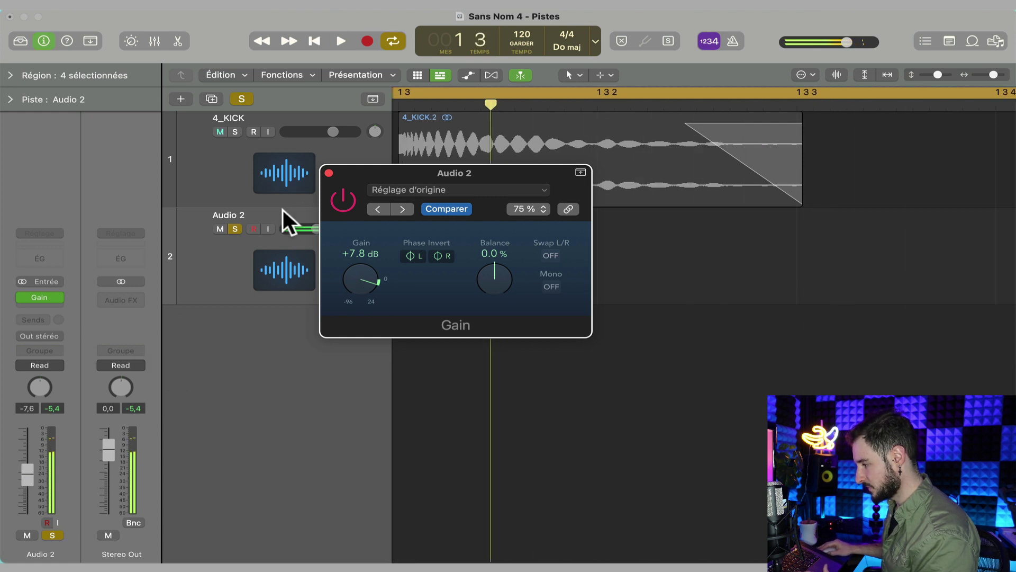
left_click(235, 229)
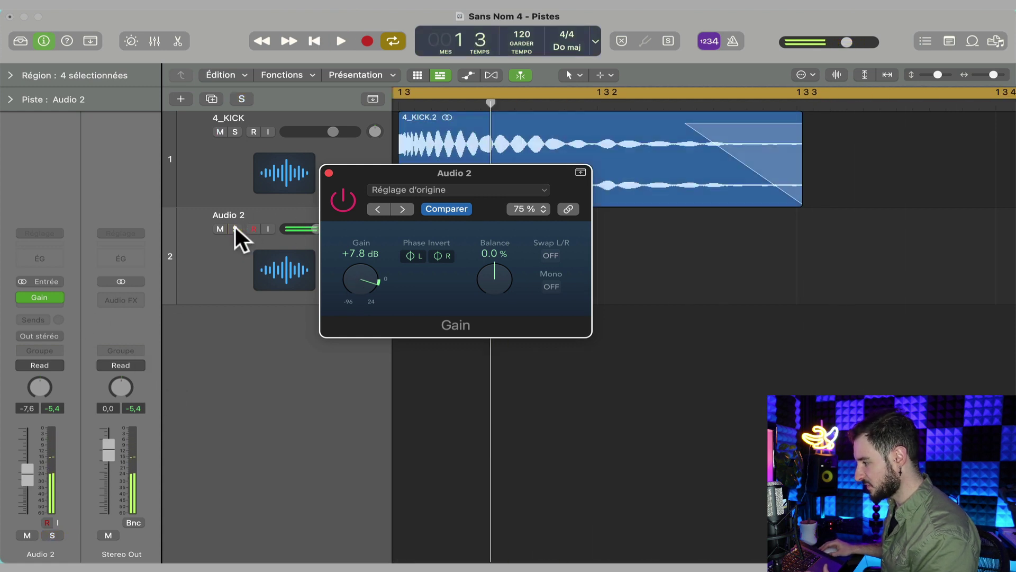
left_click(329, 173)
Play both tracks together, set the Audio 2 volume to -3.5 dB and slightly raise the 4_KICK volume
key("space")
scroll(591, 344, "down", 5)
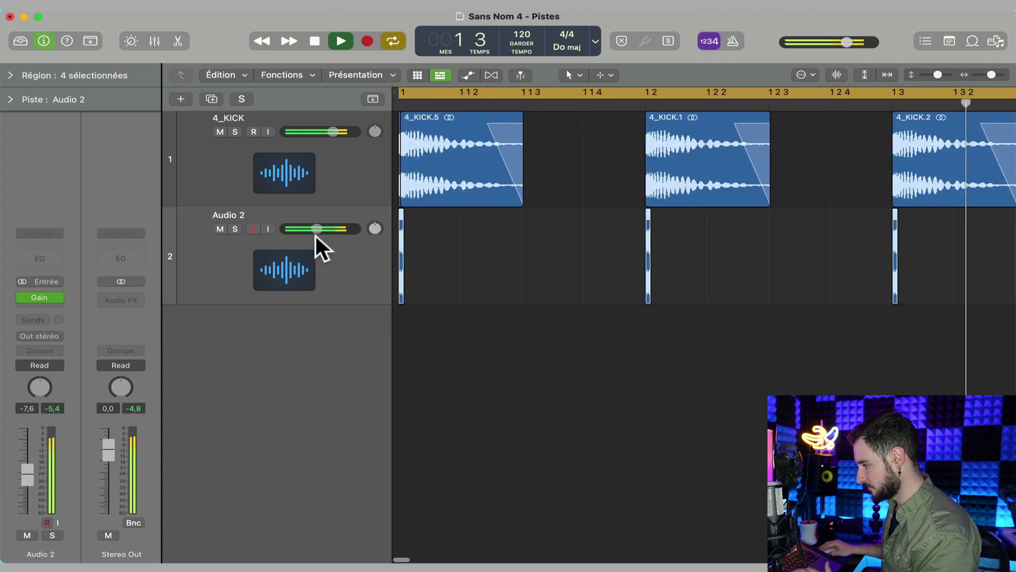
mouse_move(316, 231)
left_click_drag(316, 229, 327, 229)
left_click_drag(333, 131, 337, 131)
left_click_drag(328, 228, 326, 228)
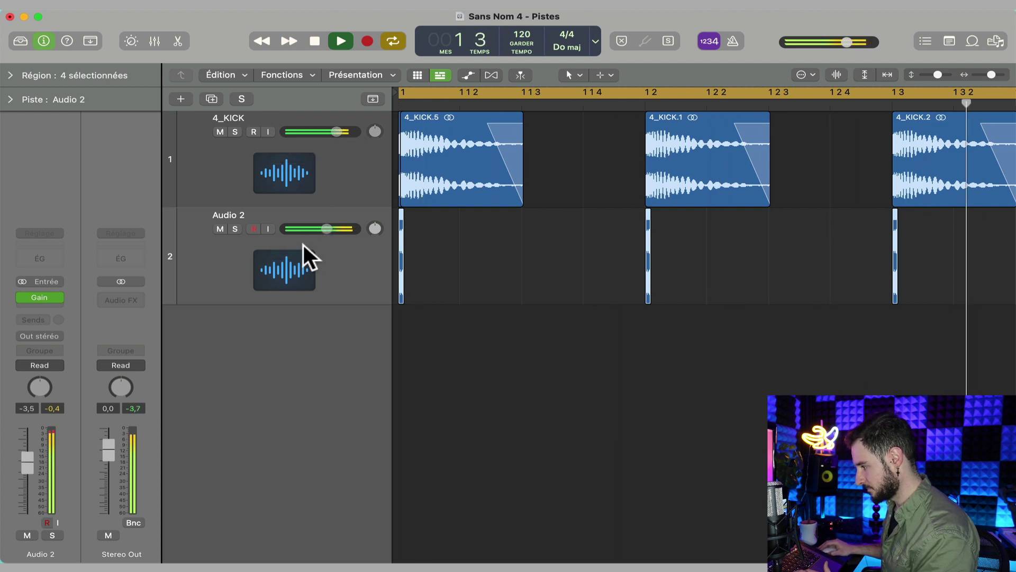
key("space")
Solo Audio 2 and play the loop to hear the phase-inverted transients alone
left_click(235, 229)
key("space")
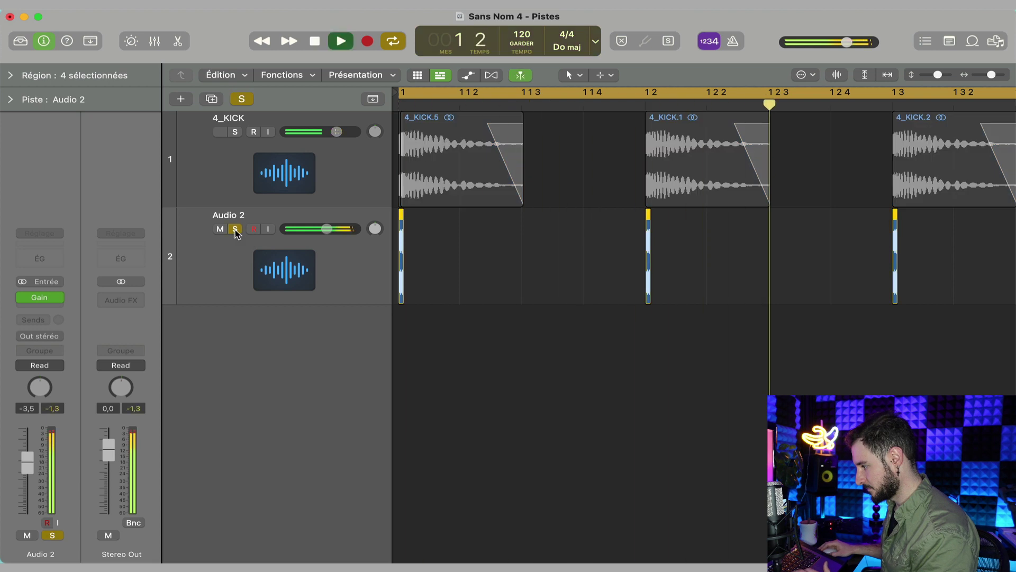
key("space")
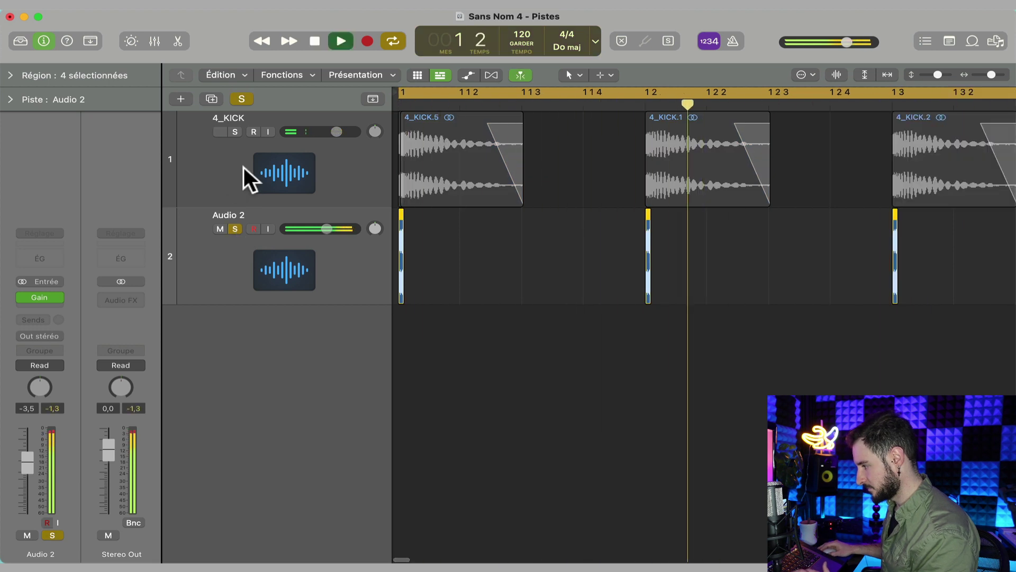
key("space")
Solo 4_KICK instead of Audio 2 and set its volume to 0.5 dB while the loop plays
left_click(235, 132)
left_click(236, 227)
key("space")
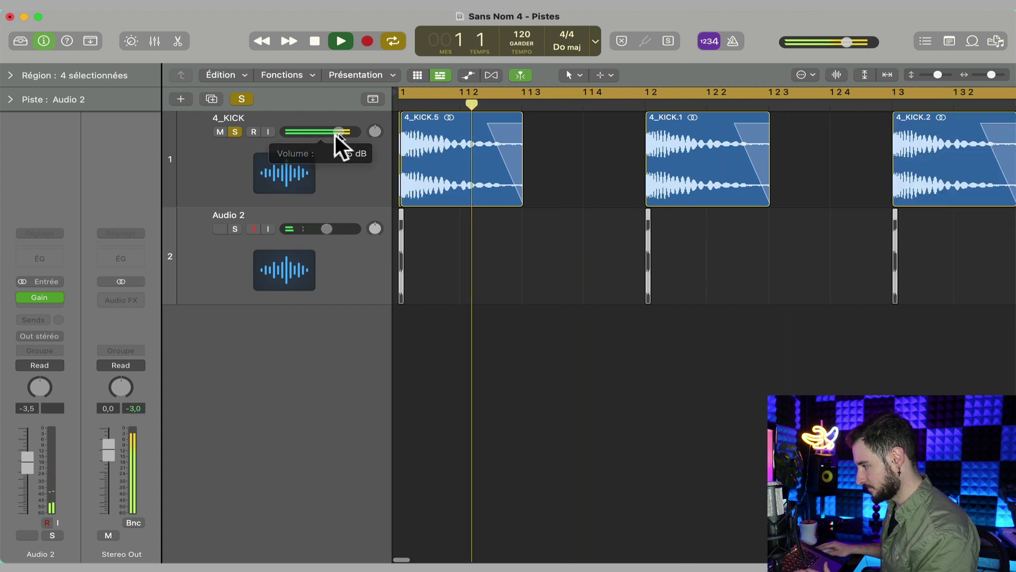
Unsolo 4_KICK, lower the Audio 2 volume to -4.8 dB during playback, and play the loop with Audio 2 muted for comparison
left_click(235, 132)
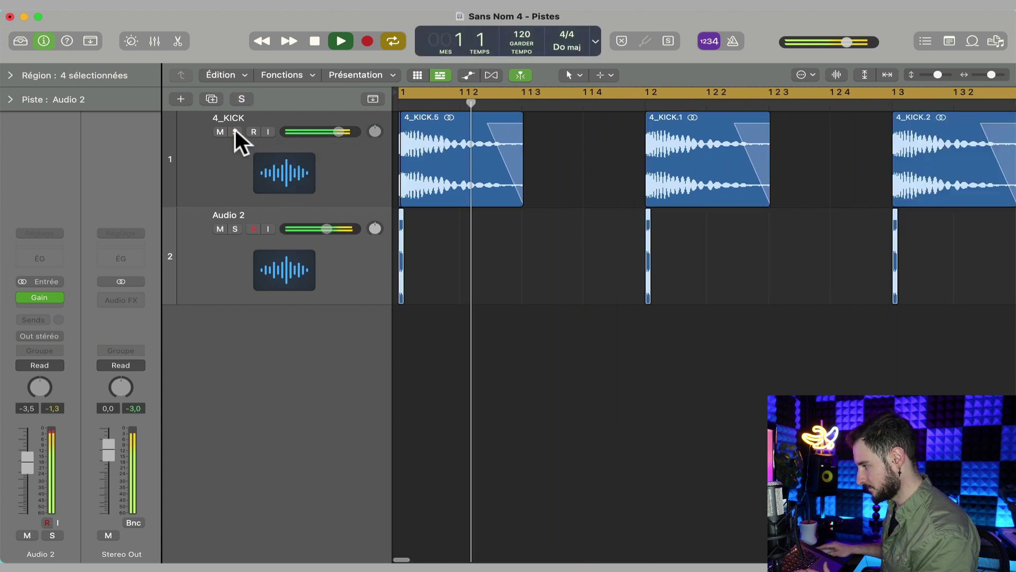
key("space")
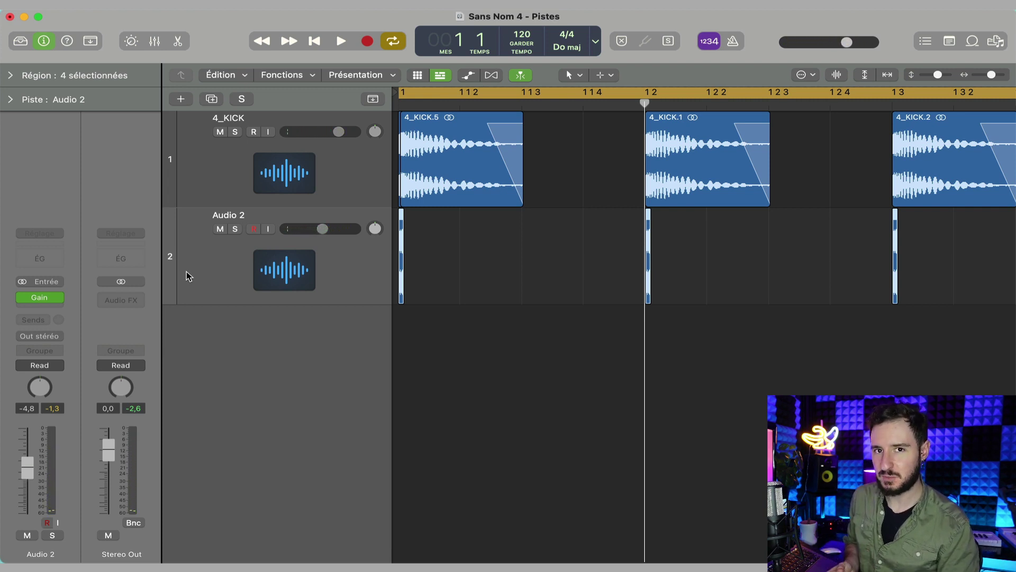
key("space")
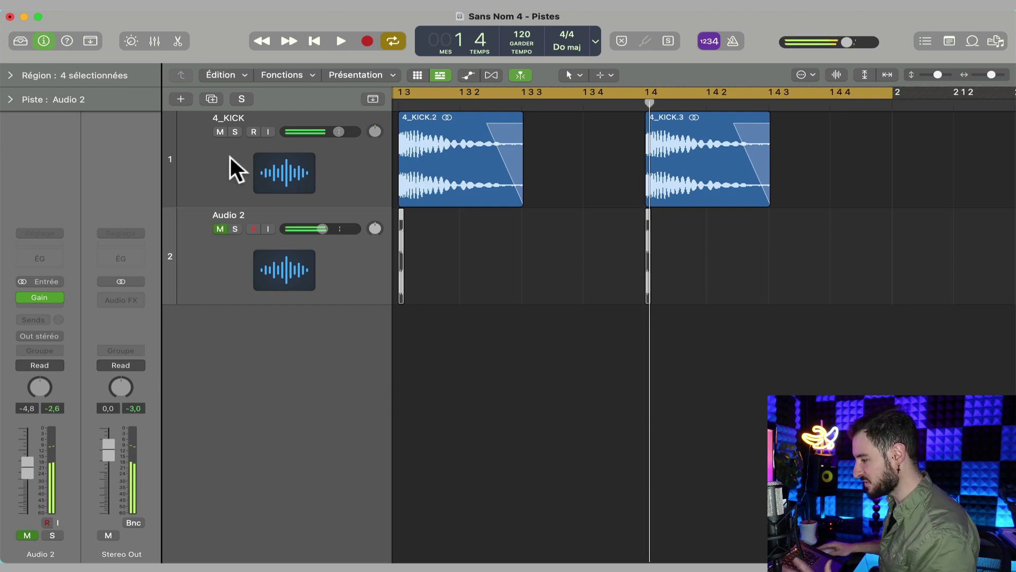
Route the output of the 4_KICK track to Bus 30
left_click(230, 156)
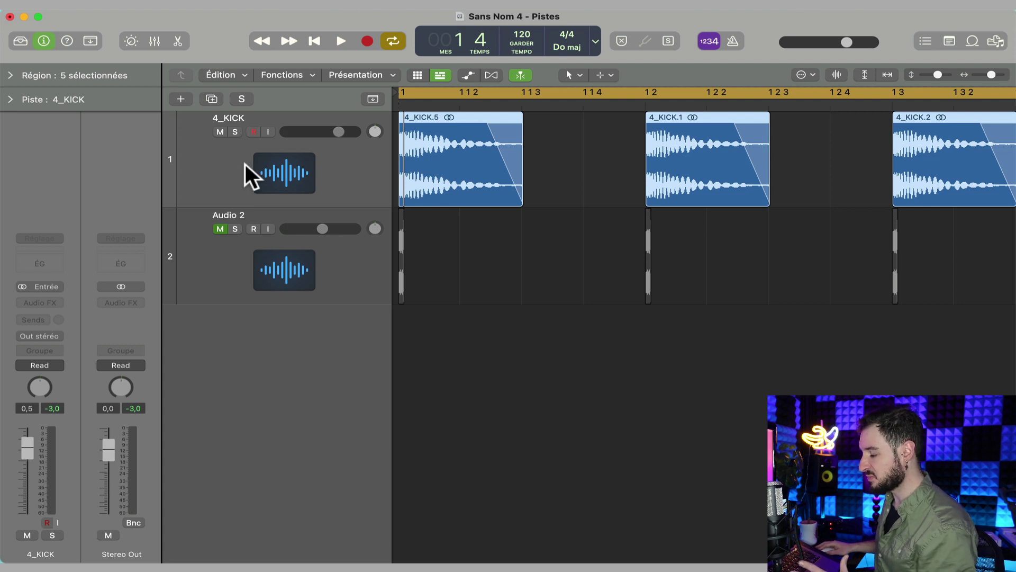
left_click(49, 335)
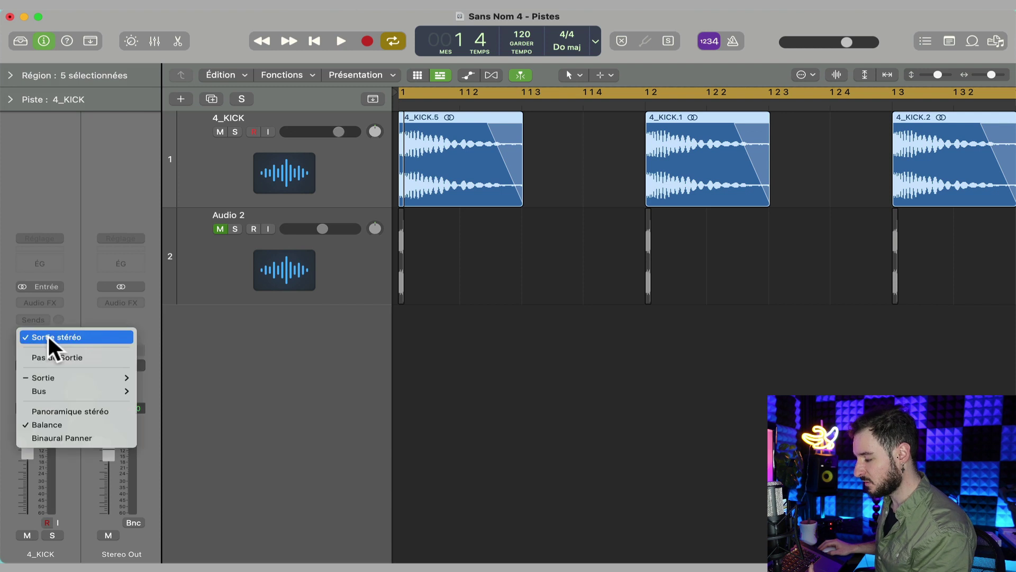
mouse_move(48, 392)
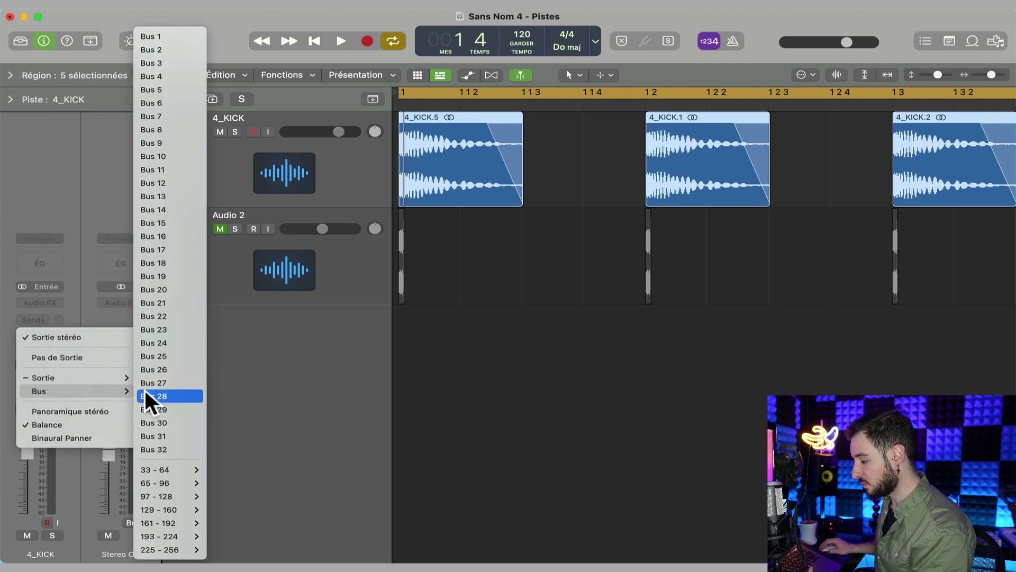
left_click(161, 423)
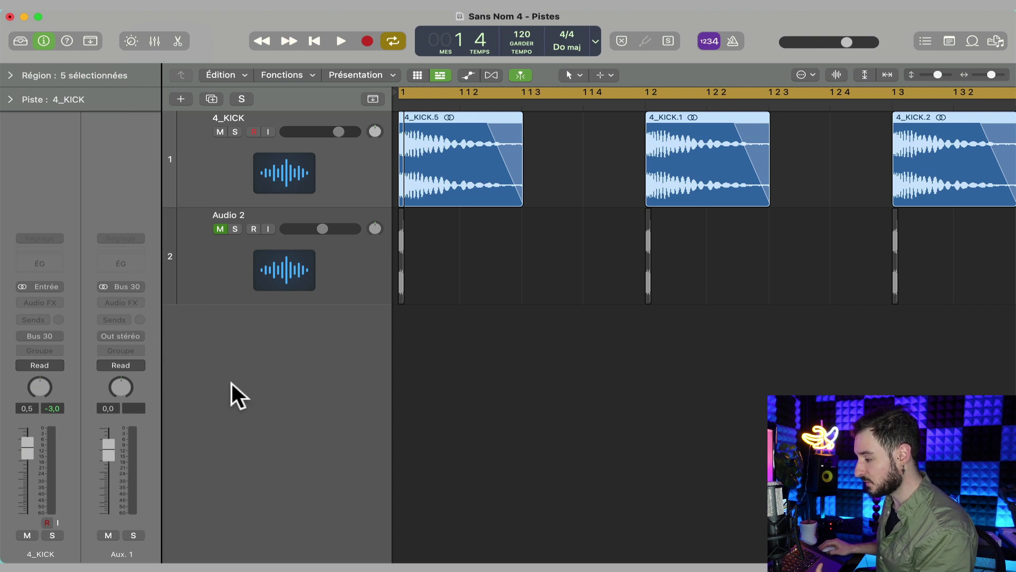
Insert a Compressor from the Dynamics effects on Aux. 1, switch its display to Graph and shift its window clear of the screen edge
left_click(127, 303)
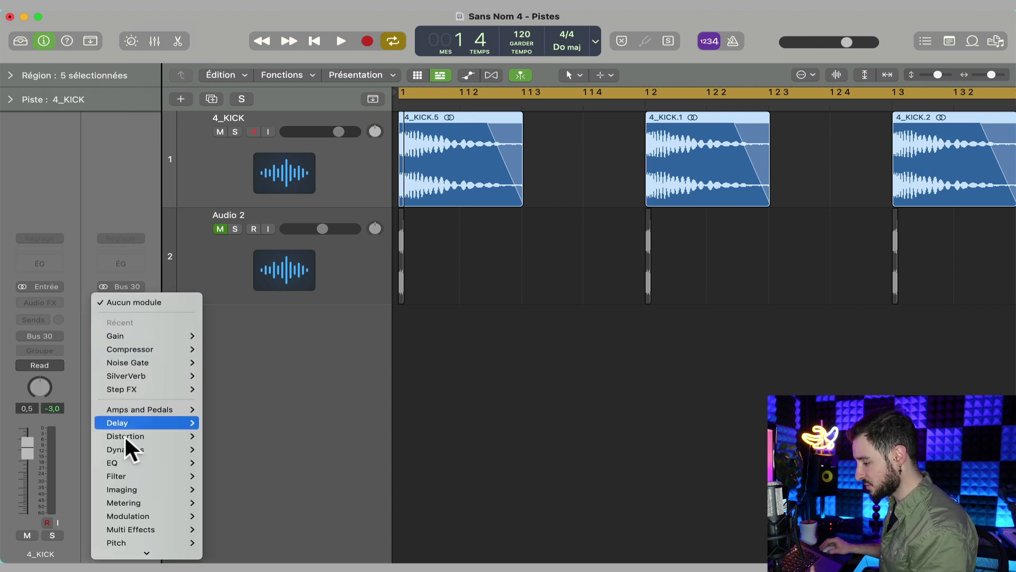
mouse_move(127, 562)
mouse_move(154, 403)
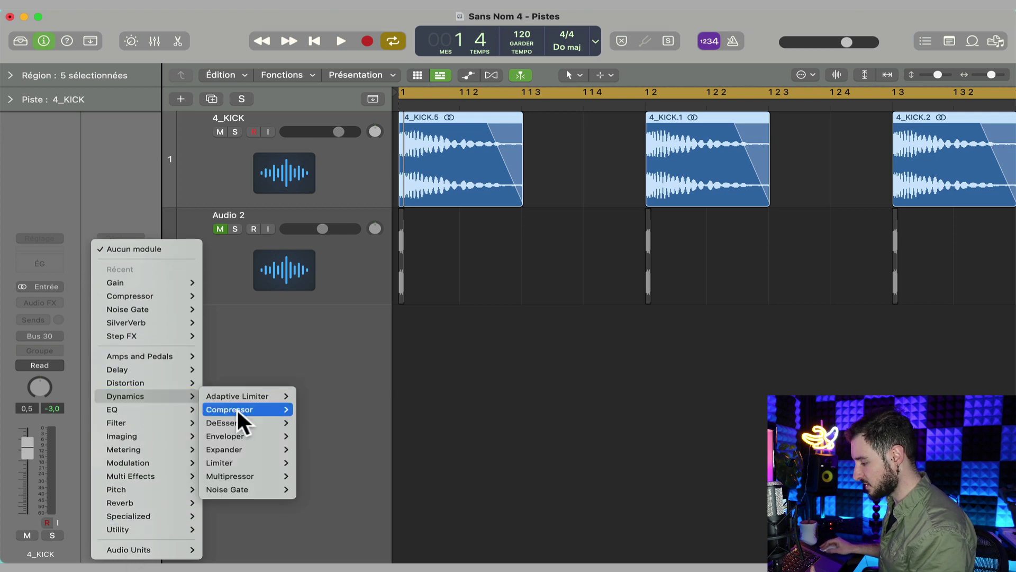
left_click(324, 409)
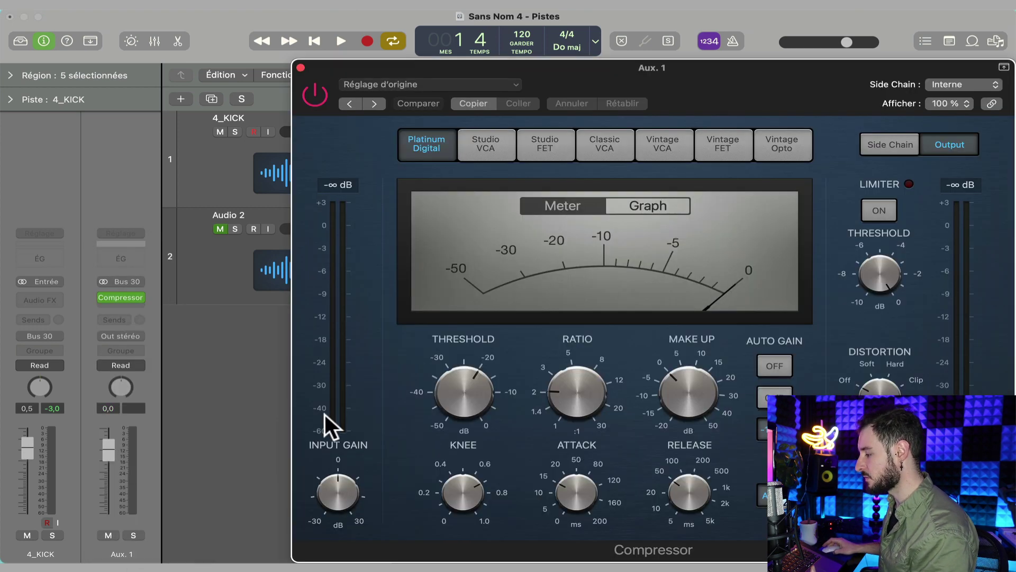
left_click(648, 200)
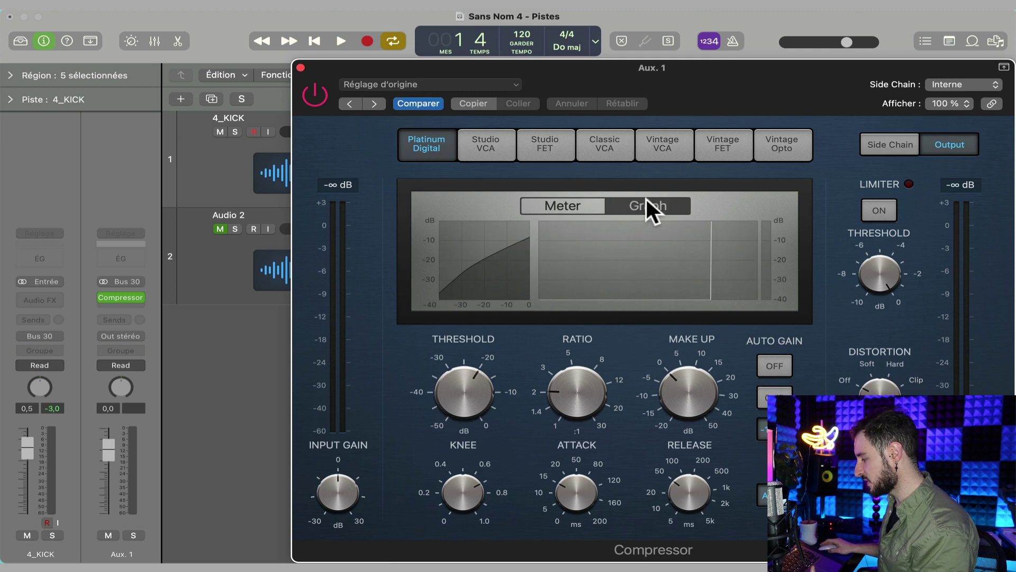
left_click_drag(624, 69, 479, 41)
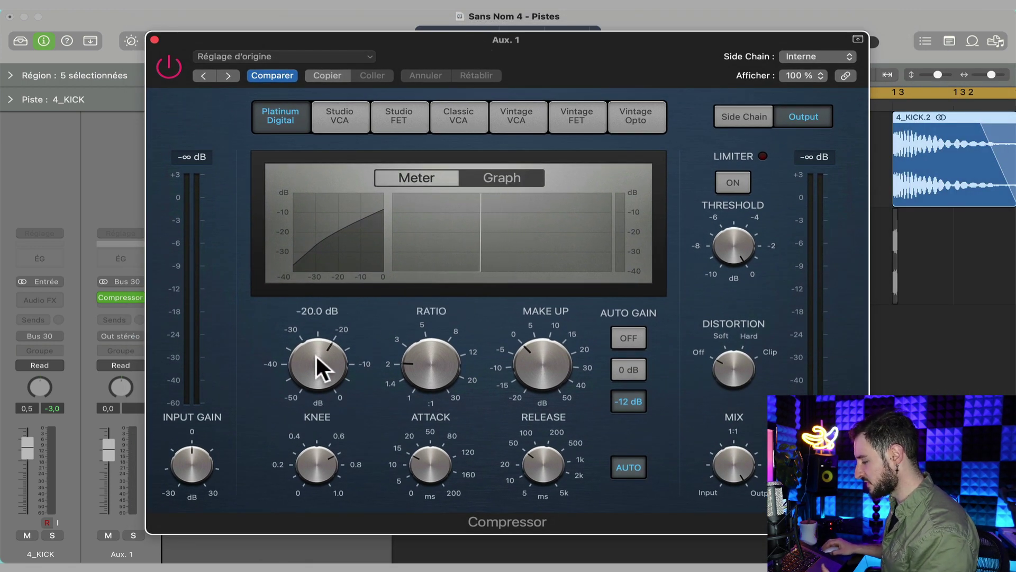
Set the Compressor's threshold to -50.0 dB and its ratio to 6.1:1
left_click_drag(315, 348, 274, 420)
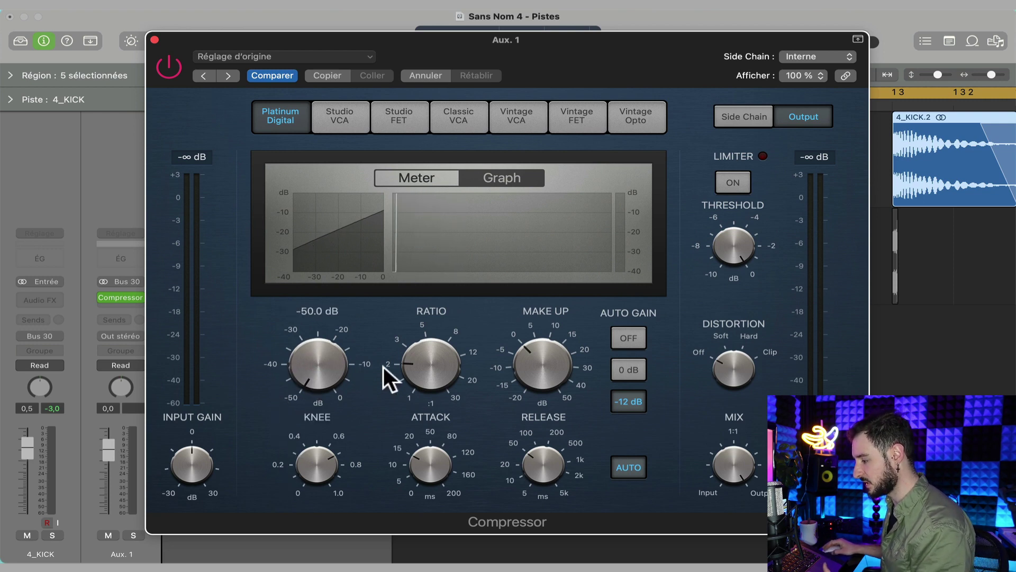
mouse_move(417, 372)
left_click_drag(417, 373, 417, 336)
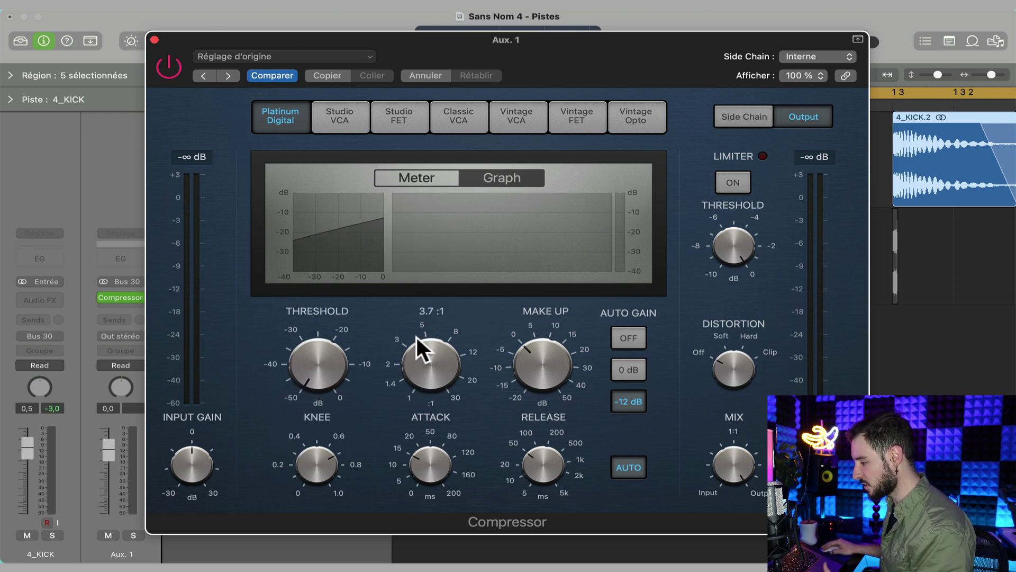
left_click_drag(419, 277, 400, 314)
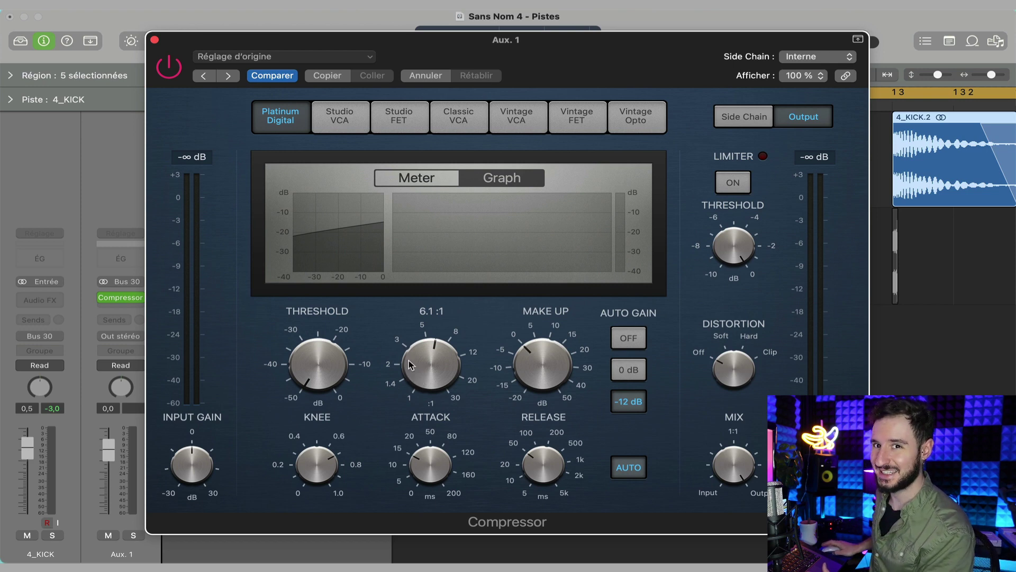
Play the loop while raising the Compressor's threshold to just below -30 dB and setting its ratio to 7.4:1
key("space")
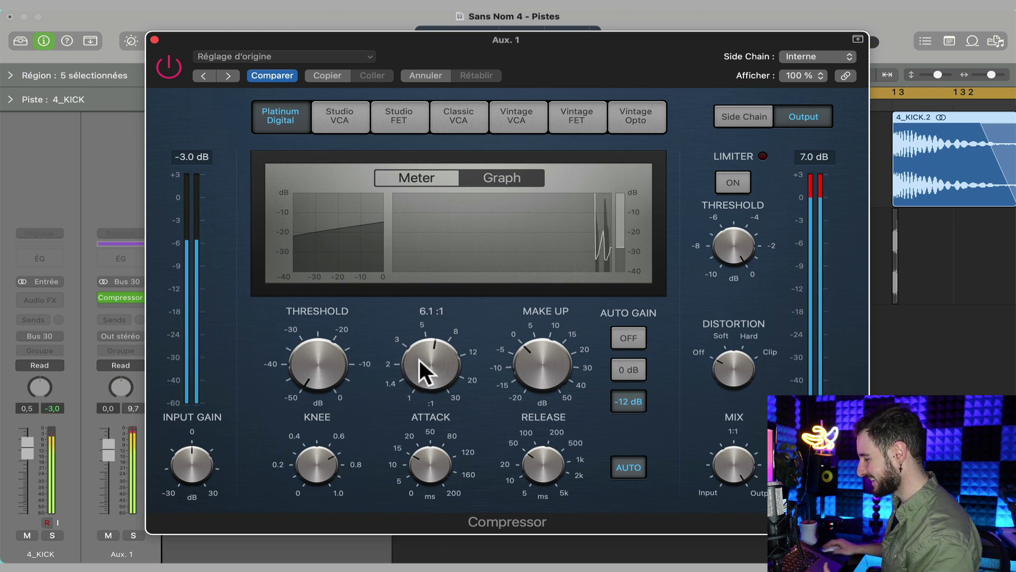
left_click_drag(418, 358, 430, 295)
left_click_drag(292, 372, 309, 313)
left_click_drag(429, 354, 428, 389)
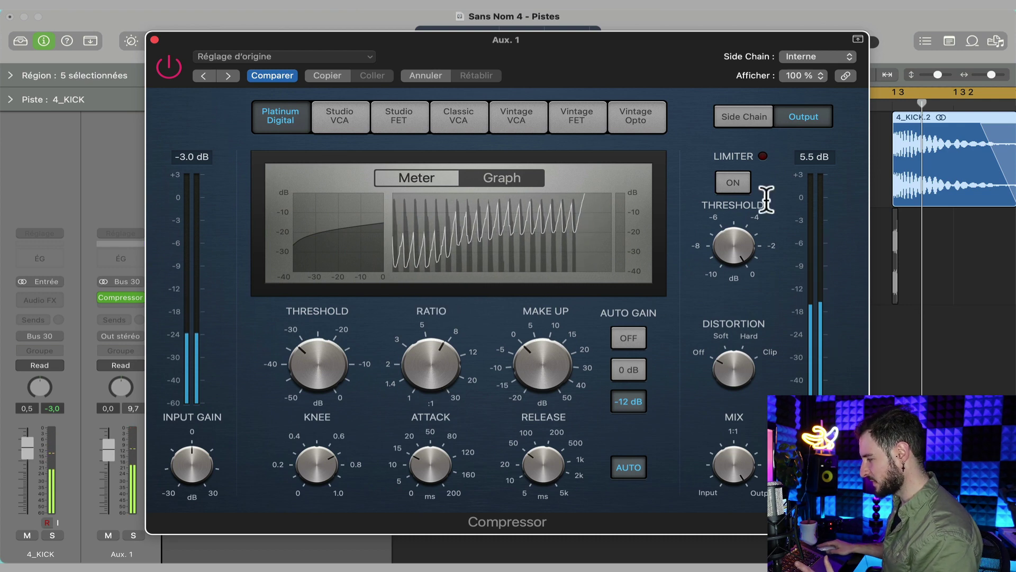
Turn on the Compressor's limiter, lower the threshold to between -50 and -40 dB and raise the ratio to between 20:1 and 30:1
left_click(734, 182)
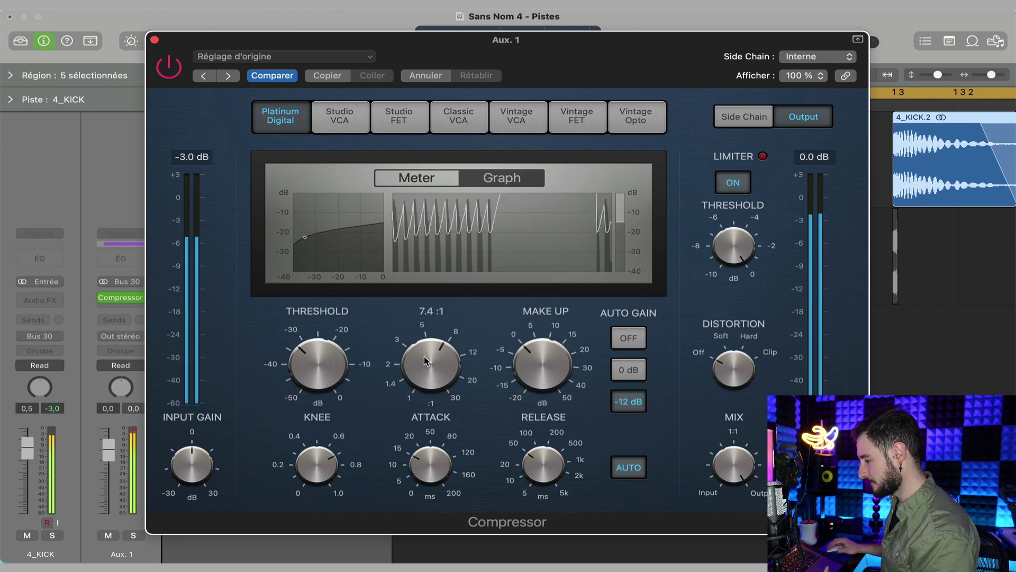
left_click_drag(306, 363, 304, 411)
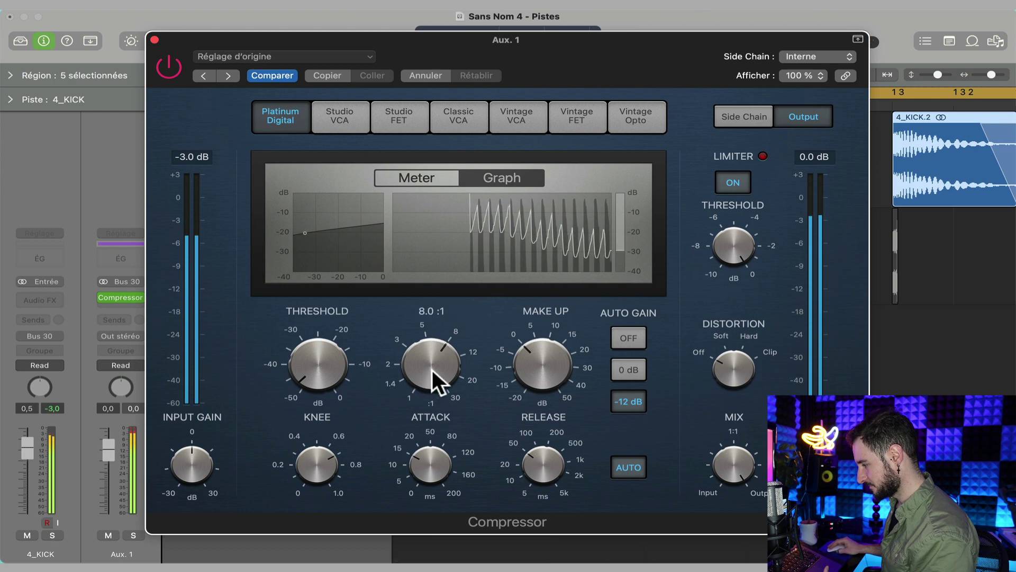
left_click_drag(432, 369, 434, 297)
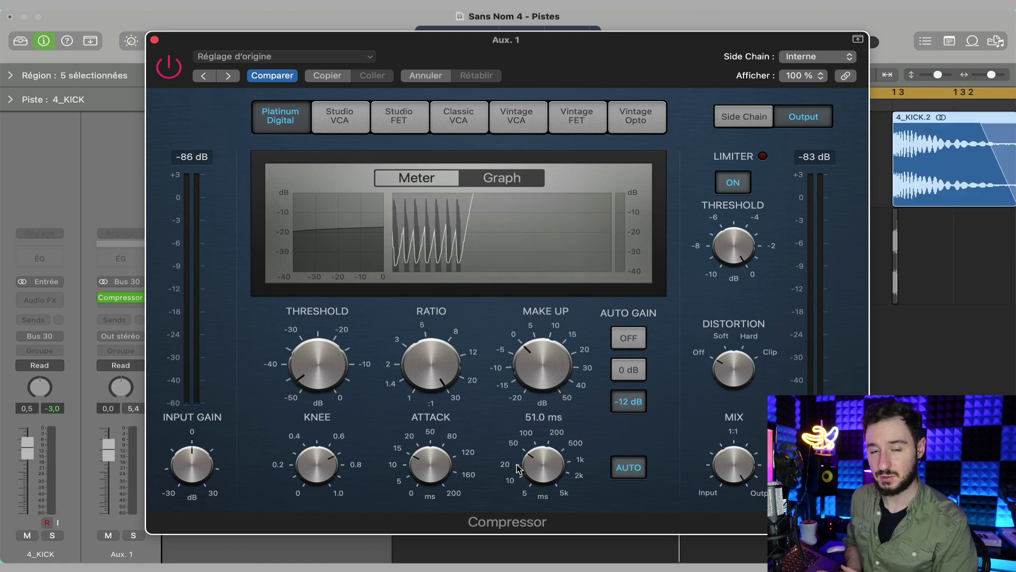
Play the compressed kick and lower the Aux. 1 volume to -4.2 dB, moving the Compressor window away from the channel strips
key("space")
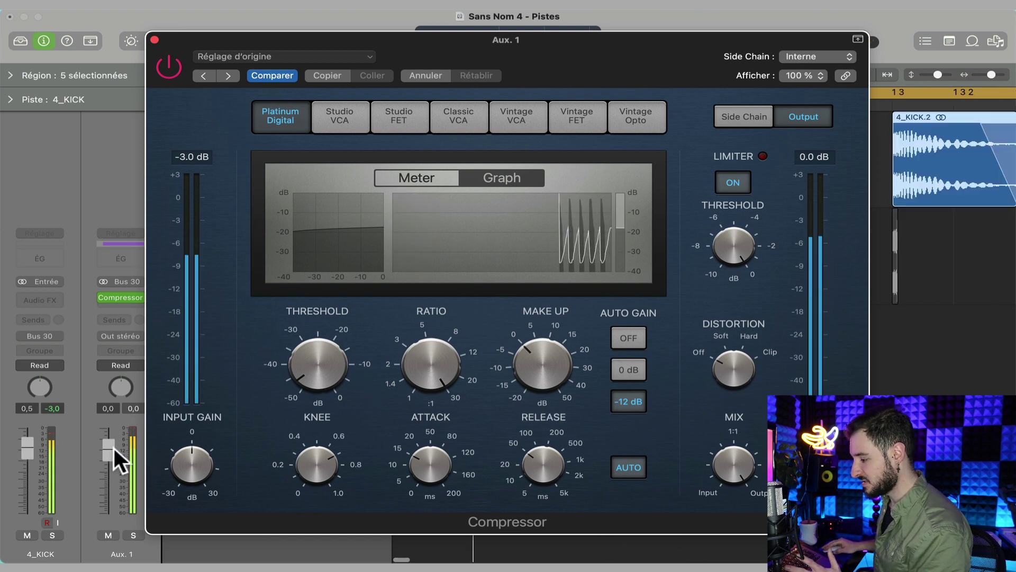
key("space")
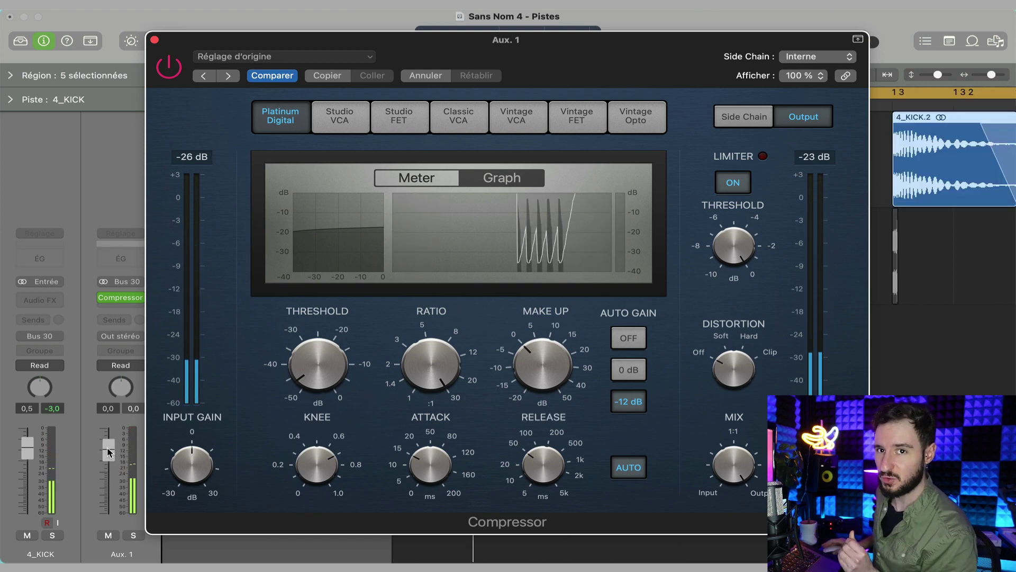
left_click_drag(105, 446, 99, 487)
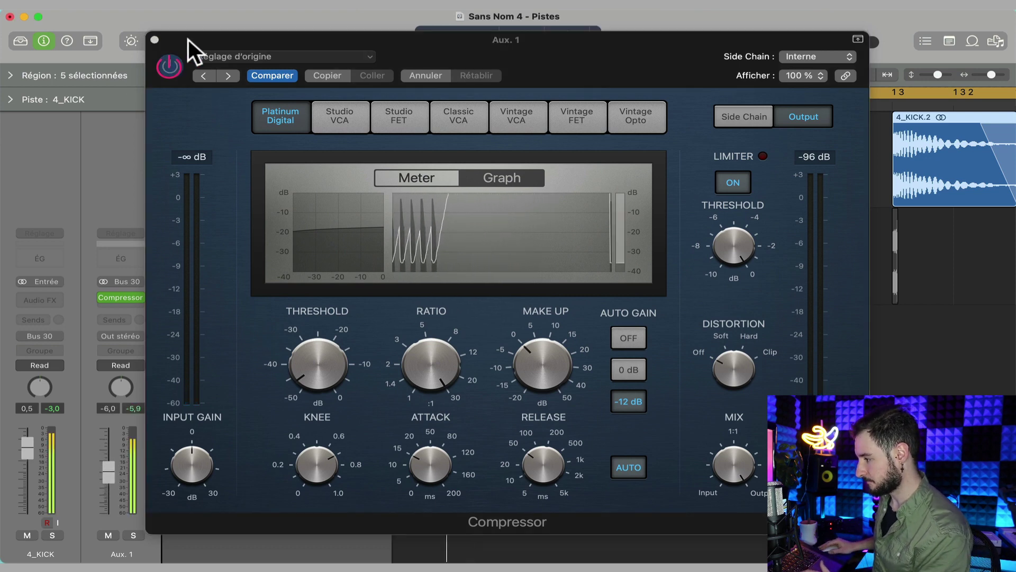
left_click_drag(188, 40, 270, 35)
key("space")
mouse_move(112, 468)
left_mouse_down()
mouse_move(109, 480)
mouse_move(109, 471)
left_mouse_up()
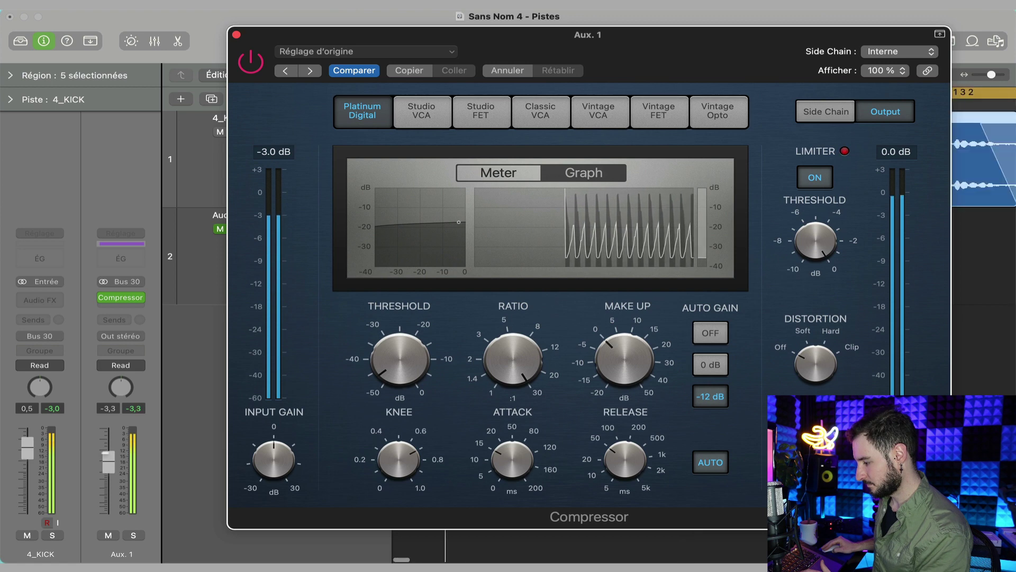
left_click(108, 457)
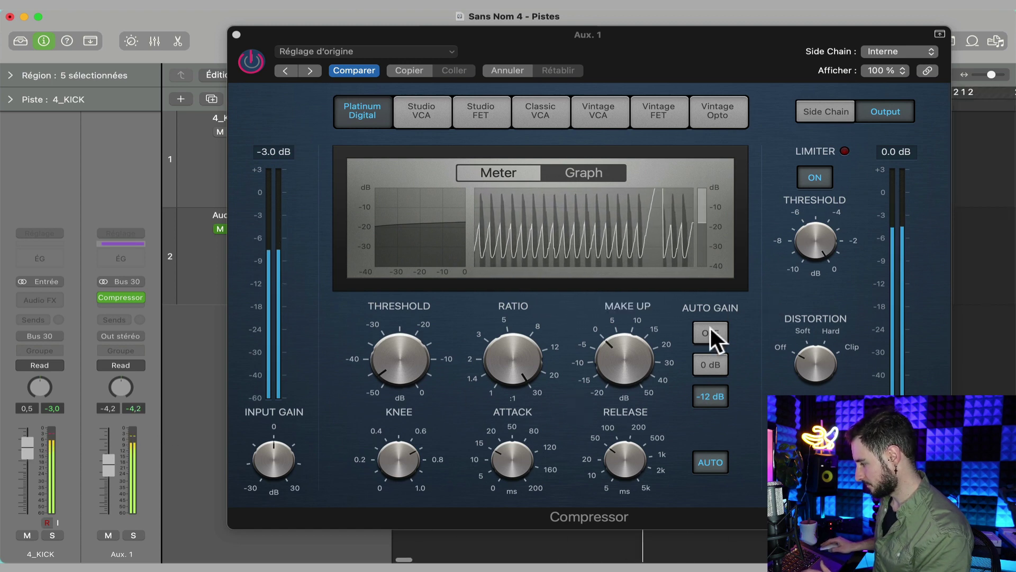
Raise the Compressor's make-up gain to between 5 and 10 dB during playback and close the plug-in window
left_click_drag(628, 364, 615, 339)
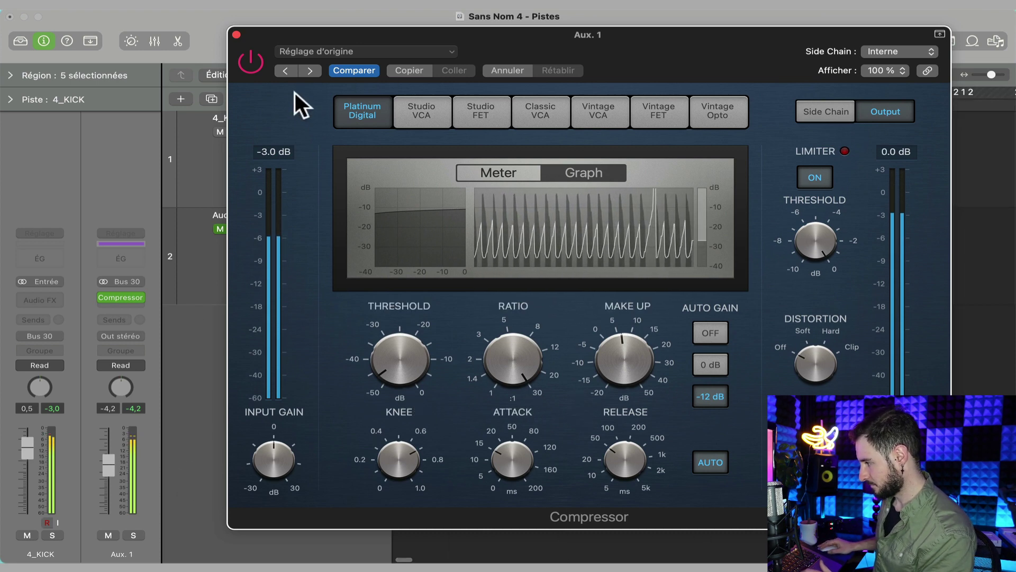
left_click(236, 34)
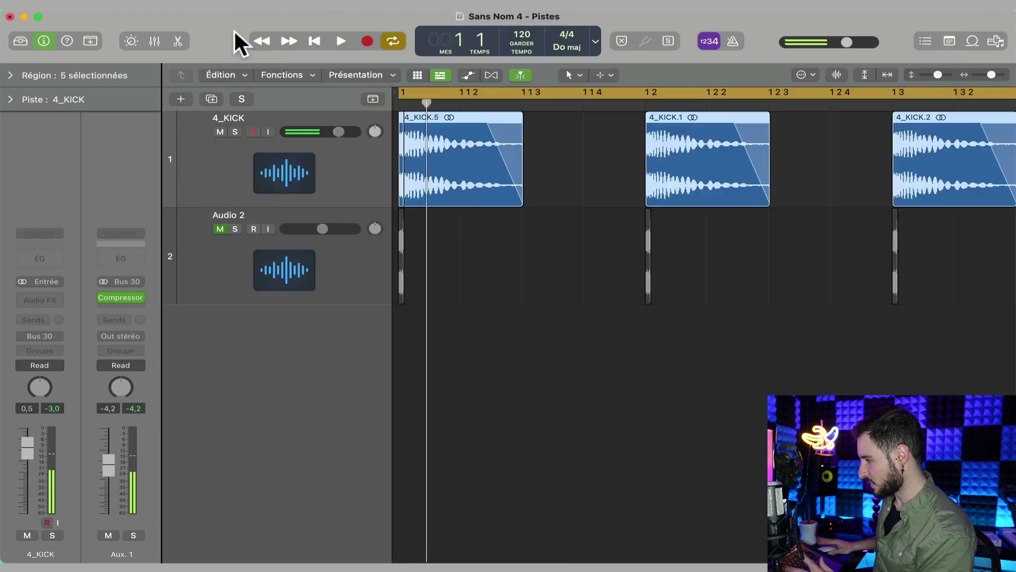